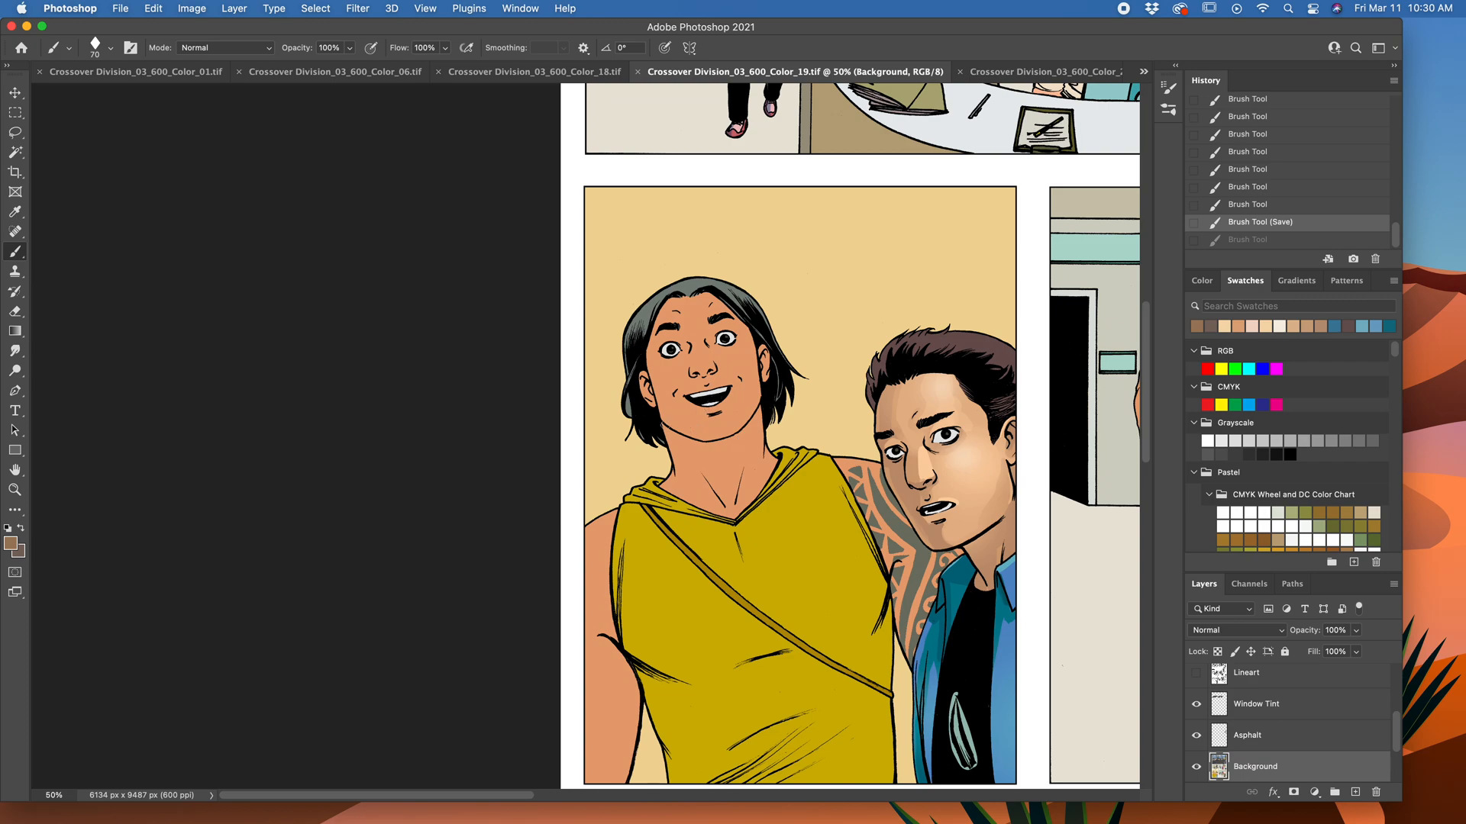
Step: Brush a brown shadow under the jaw and over the neck of the man in the yellow hooded top
left_click_drag(836, 449, 806, 466)
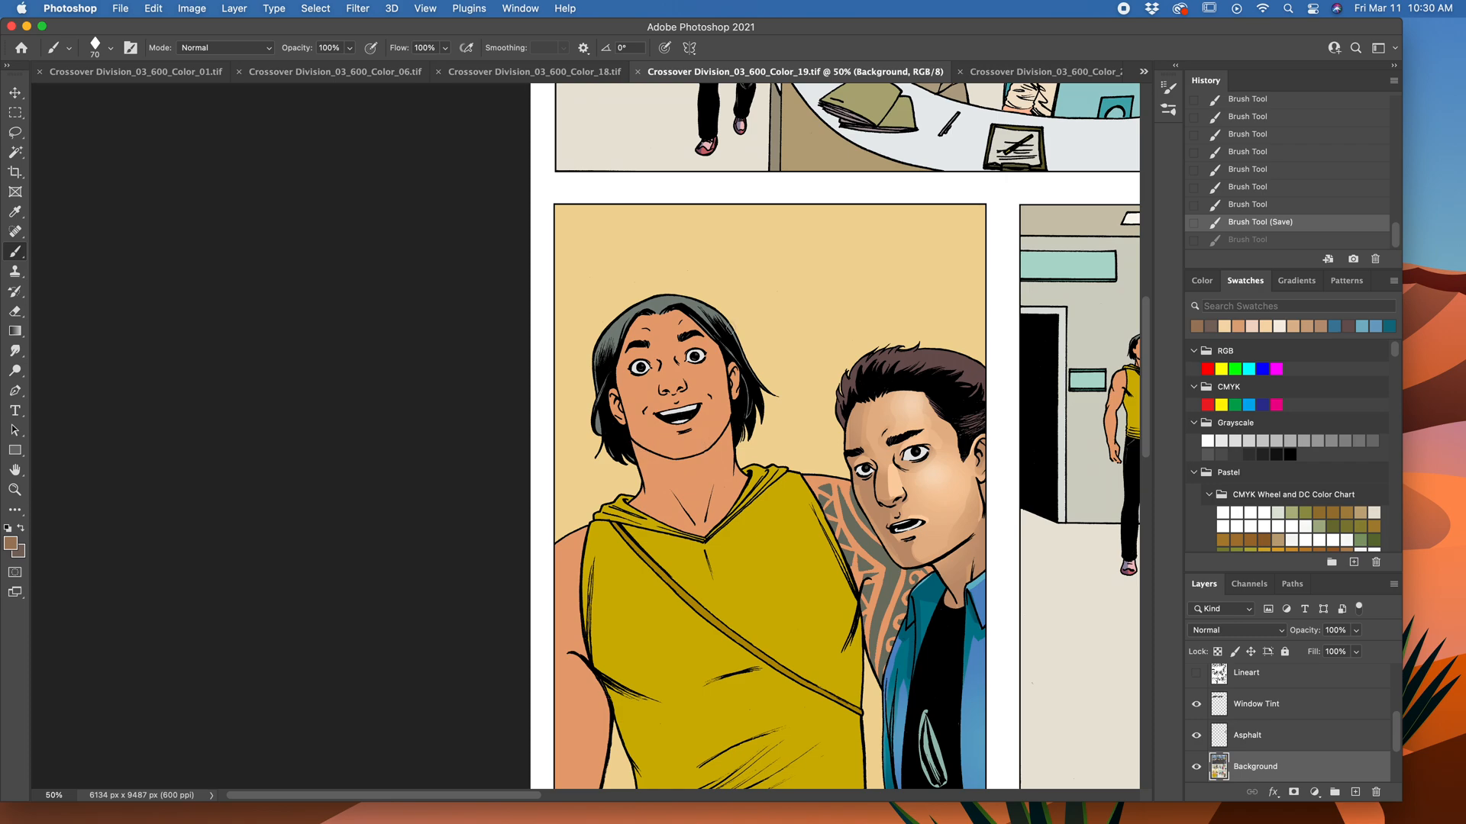
left_click_drag(765, 448, 752, 436)
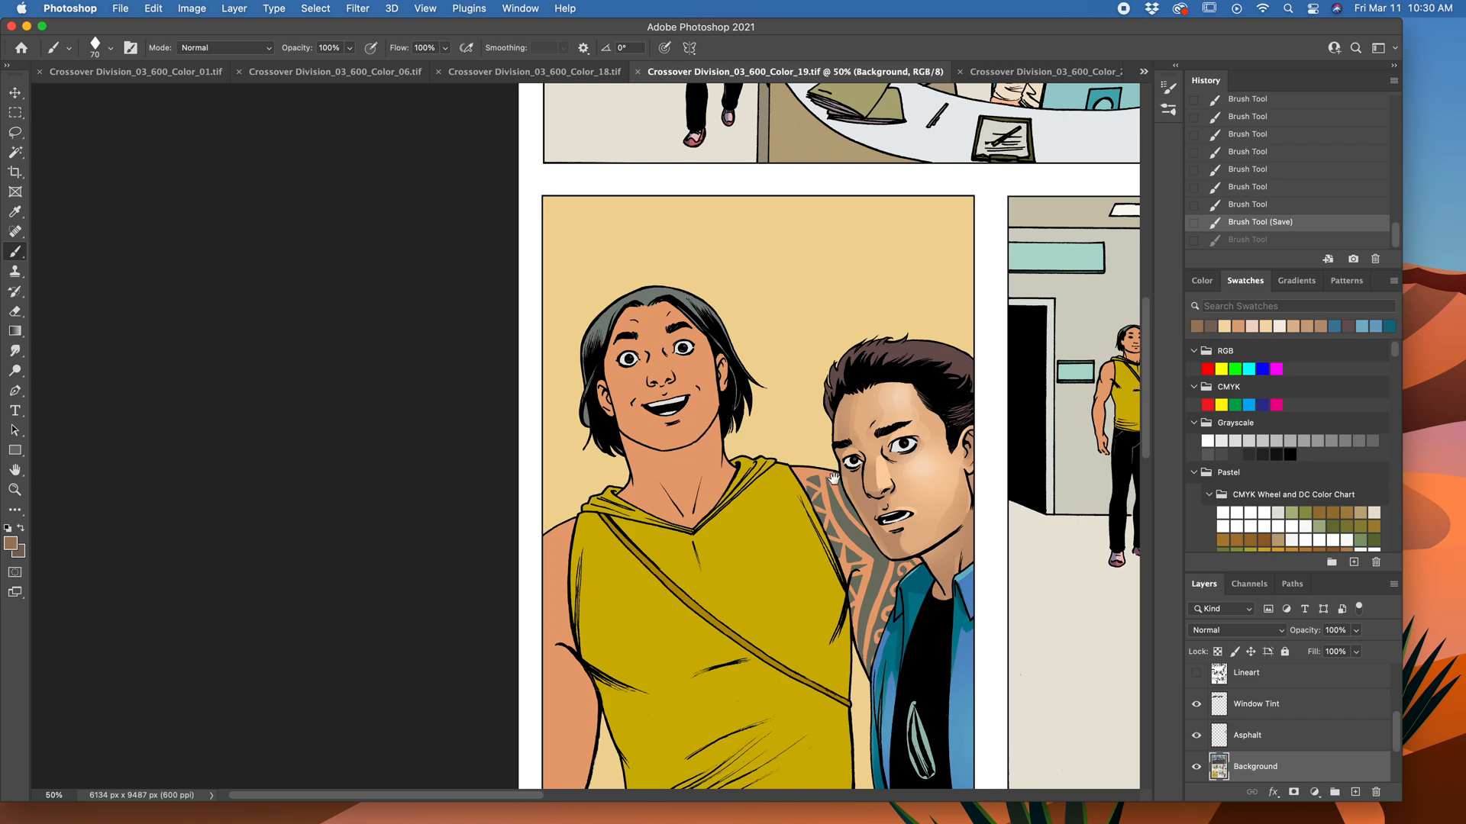
mouse_move(619, 434)
left_mouse_down()
mouse_move(646, 455)
mouse_move(712, 432)
mouse_move(702, 441)
left_mouse_up()
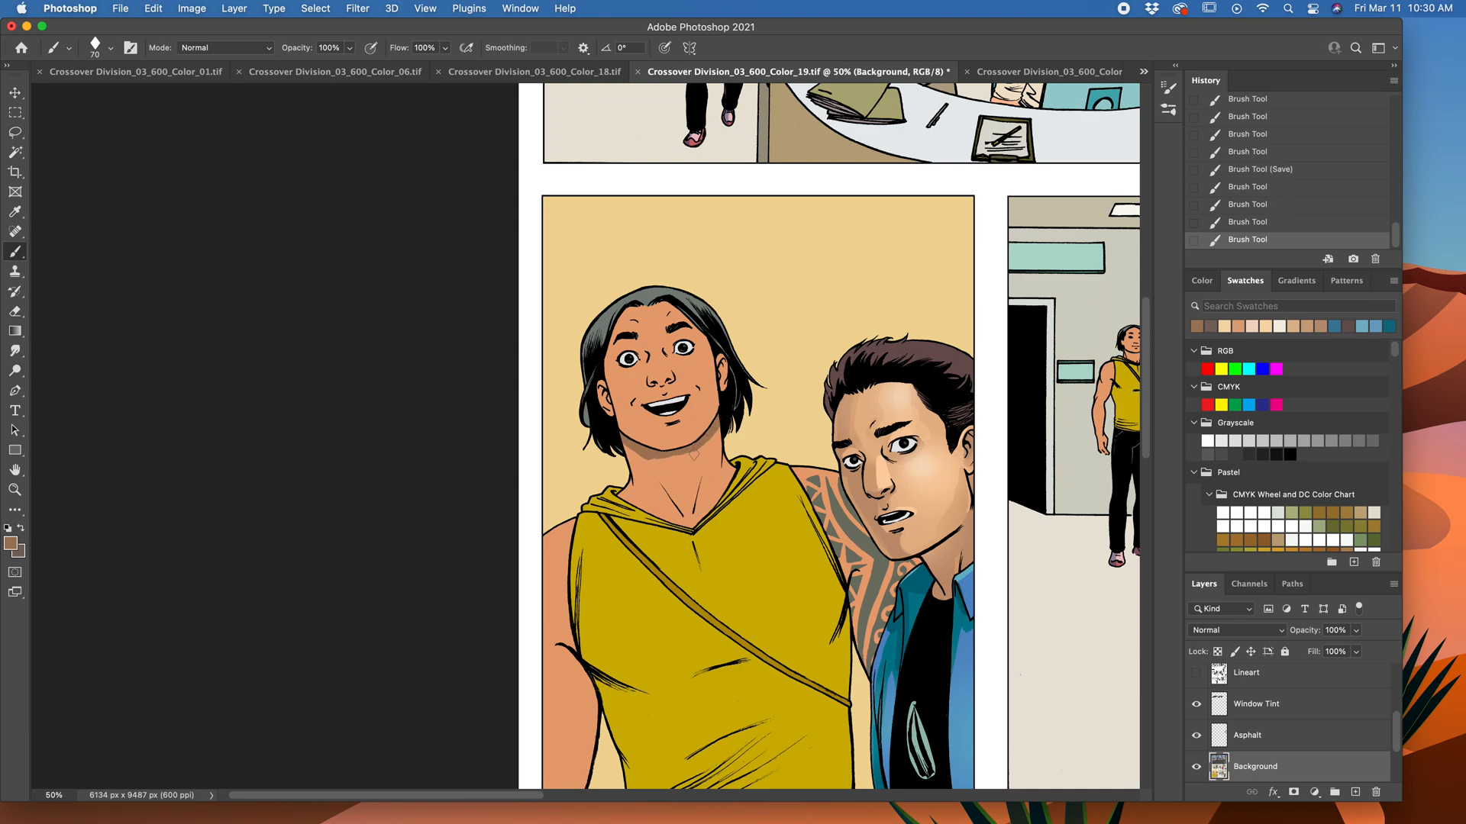
key("bracketright")
key("bracketright")
key("bracketright")
mouse_move(623, 496)
left_mouse_down()
mouse_move(643, 506)
mouse_move(623, 471)
mouse_move(693, 515)
mouse_move(693, 451)
mouse_move(682, 546)
left_mouse_up()
Step: Resize the brush and paint brown shadow strokes over the yellow-topped man's chin and lower face
key("bracketright")
key("bracketright")
key("bracketright")
key("bracketright")
key("bracketright")
key("bracketright")
key("bracketright")
key("bracketright")
key("bracketright")
key("bracketleft")
key("bracketleft")
key("bracketleft")
key("bracketleft")
key("bracketleft")
key("bracketleft")
mouse_move(666, 427)
left_mouse_down()
mouse_move(701, 410)
mouse_move(697, 460)
mouse_move(709, 397)
mouse_move(680, 384)
left_mouse_up()
Step: Undo the last shadow strokes on the man's lower face
key("super+z")
key("super+z")
key("super+z")
key("super+z")
key("super+z")
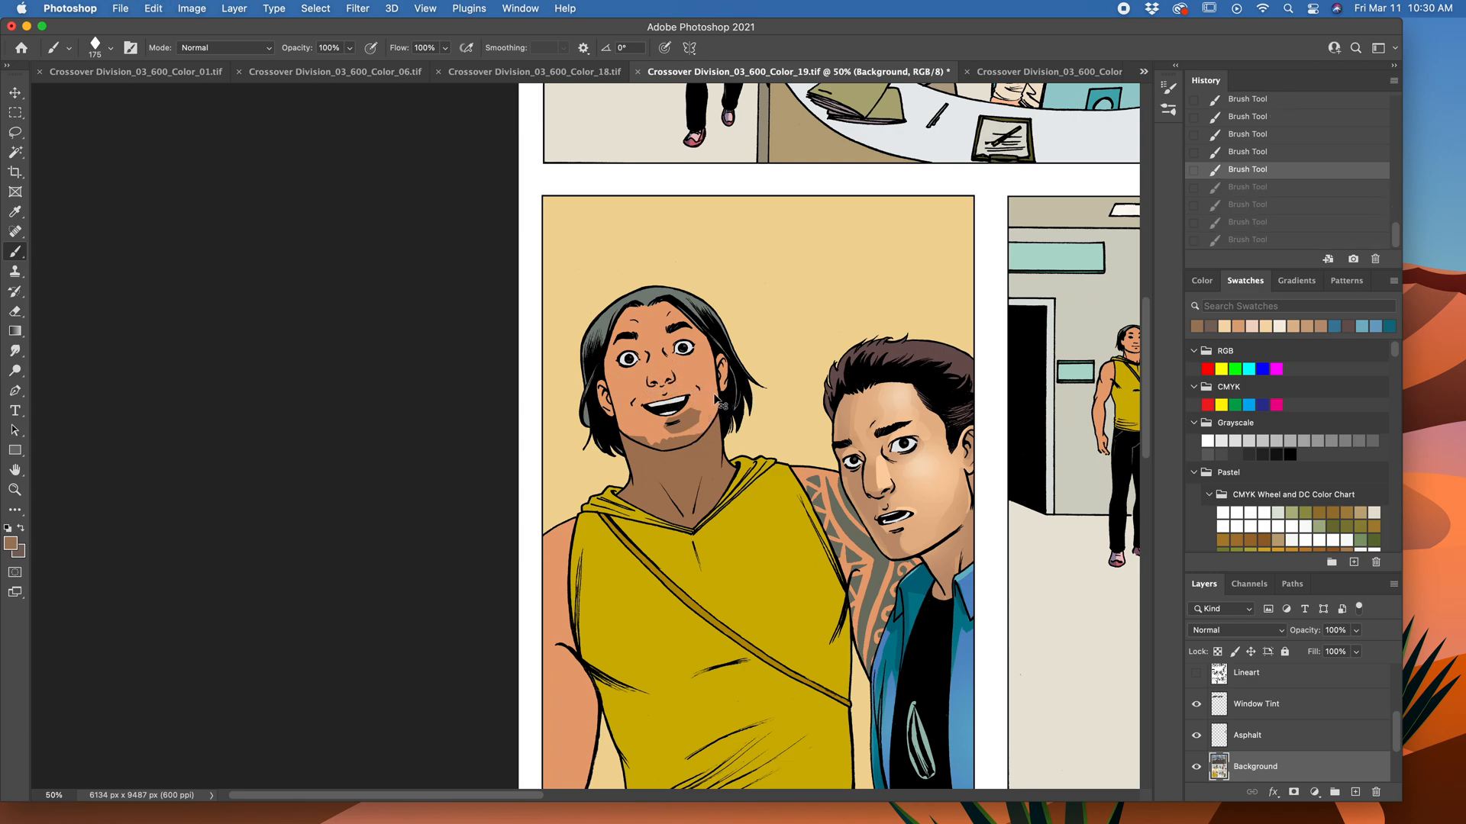
Step: Paint a brown shadow up the side of the man's face and check the characters in the reception panel above
mouse_move(658, 428)
left_mouse_down()
mouse_move(679, 423)
mouse_move(661, 435)
mouse_move(629, 397)
mouse_move(646, 368)
left_mouse_up()
mouse_move(958, 261)
left_mouse_down()
mouse_move(788, 551)
mouse_move(767, 641)
left_mouse_up()
mouse_move(895, 200)
left_mouse_down()
mouse_move(860, 406)
mouse_move(817, 481)
mouse_move(949, 153)
left_mouse_up()
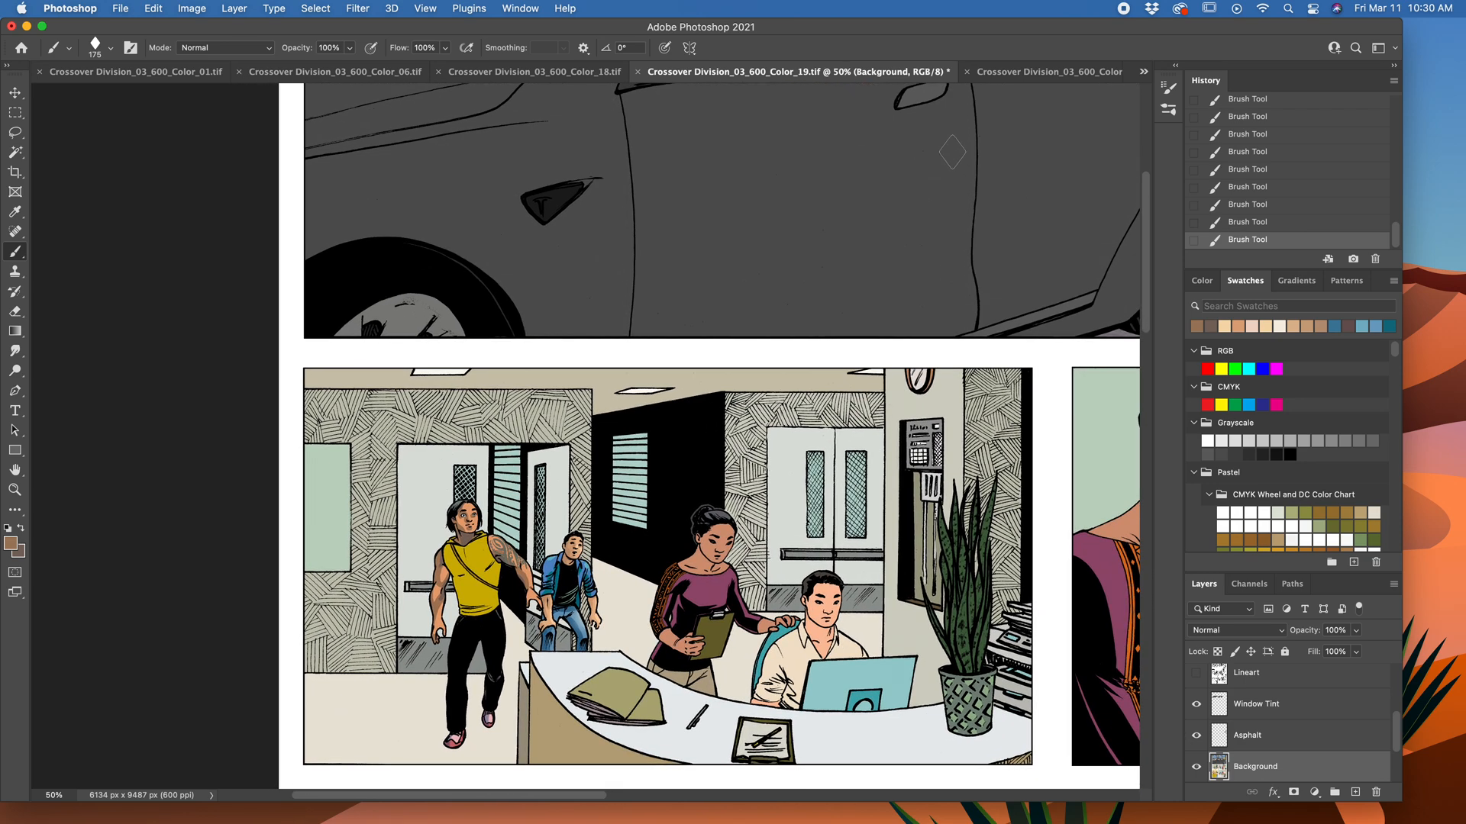
left_click_drag(728, 605, 964, 243)
left_click_drag(802, 602, 832, 296)
mouse_move(675, 314)
left_mouse_down()
mouse_move(674, 268)
mouse_move(654, 302)
left_mouse_up()
Step: Enlarge the brush to 300 and extend the brown shadow over the shaded side of the man's face
key("bracketright")
key("bracketright")
key("bracketright")
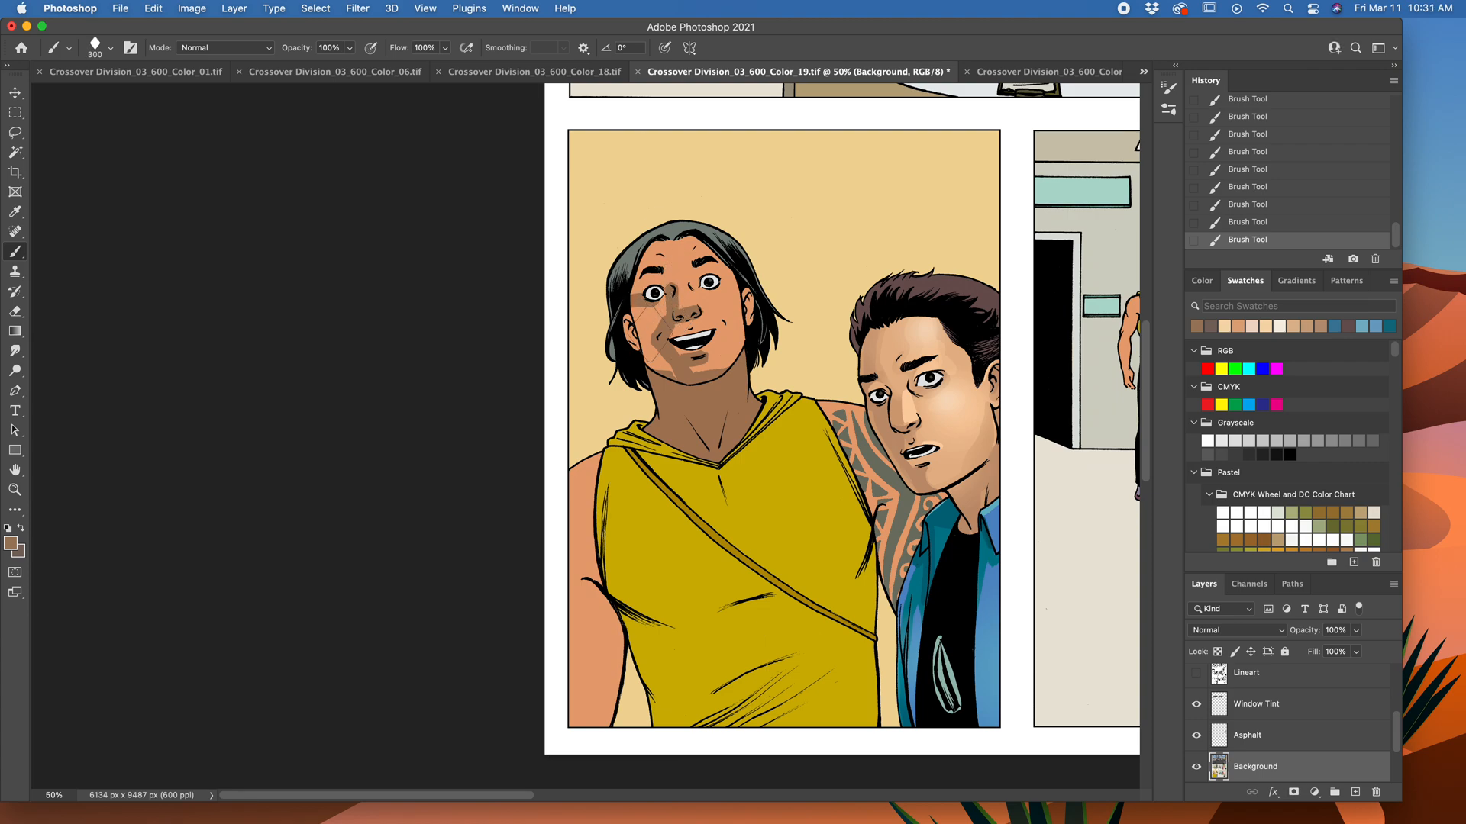
left_click_drag(653, 361, 635, 282)
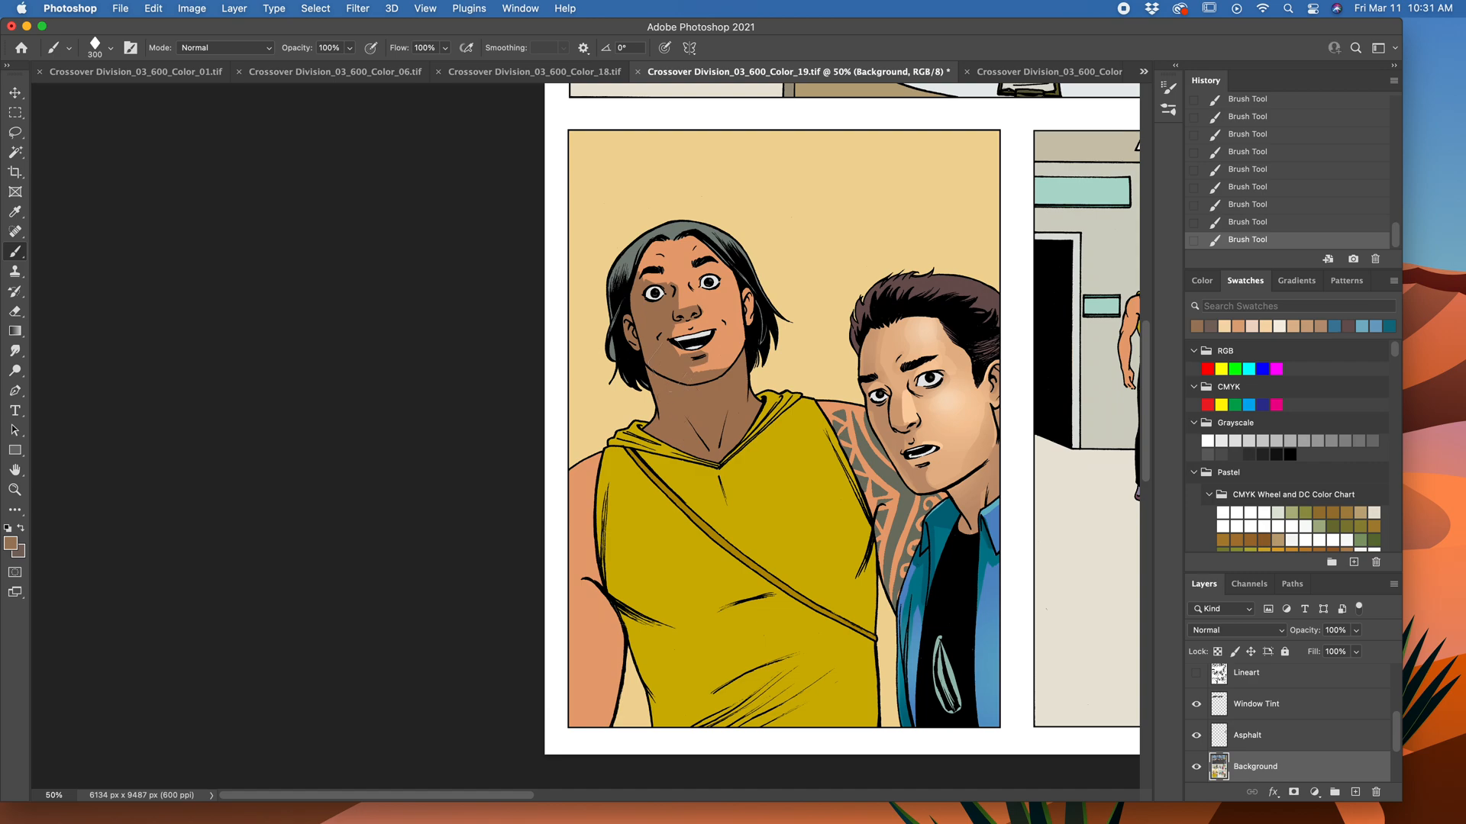
Step: Refine the brown shadow shapes around the man's nose and cheek with a smaller brush
key("super+minus")
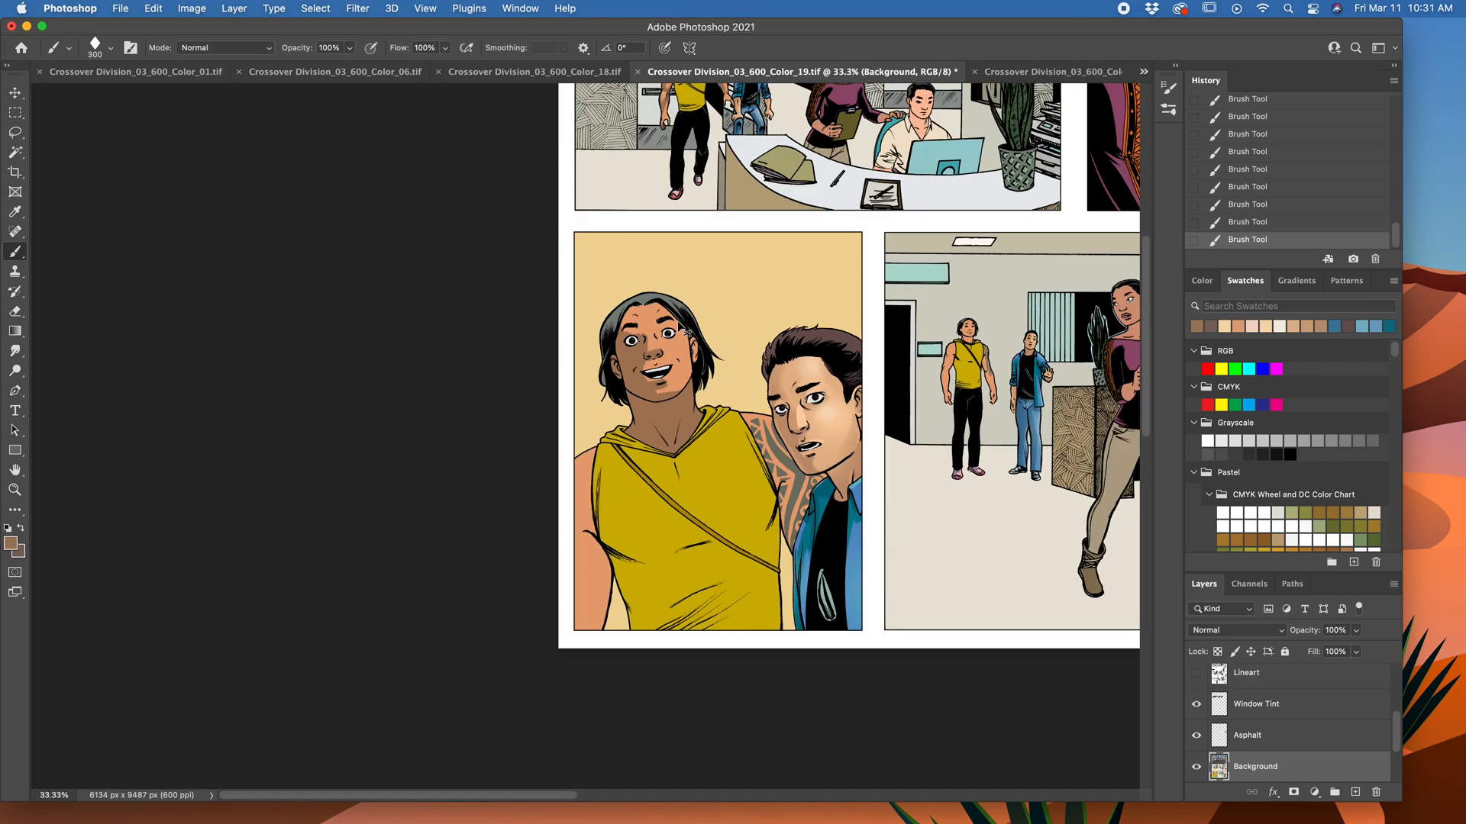
key("bracketleft")
key("bracketleft")
key("bracketleft")
mouse_move(663, 354)
left_mouse_down()
mouse_move(700, 365)
mouse_move(692, 330)
left_mouse_up()
left_click_drag(736, 381, 720, 369)
left_click_drag(756, 419, 712, 396)
Step: Set the brush size to 300 and shade the yellow-topped man's bare shoulder and arm brown
key("bracketright")
key("bracketright")
key("bracketright")
key("bracketright")
key("bracketright")
mouse_move(516, 456)
left_mouse_down()
mouse_move(492, 496)
mouse_move(528, 507)
mouse_move(513, 656)
left_mouse_up()
left_click_drag(490, 525, 448, 607)
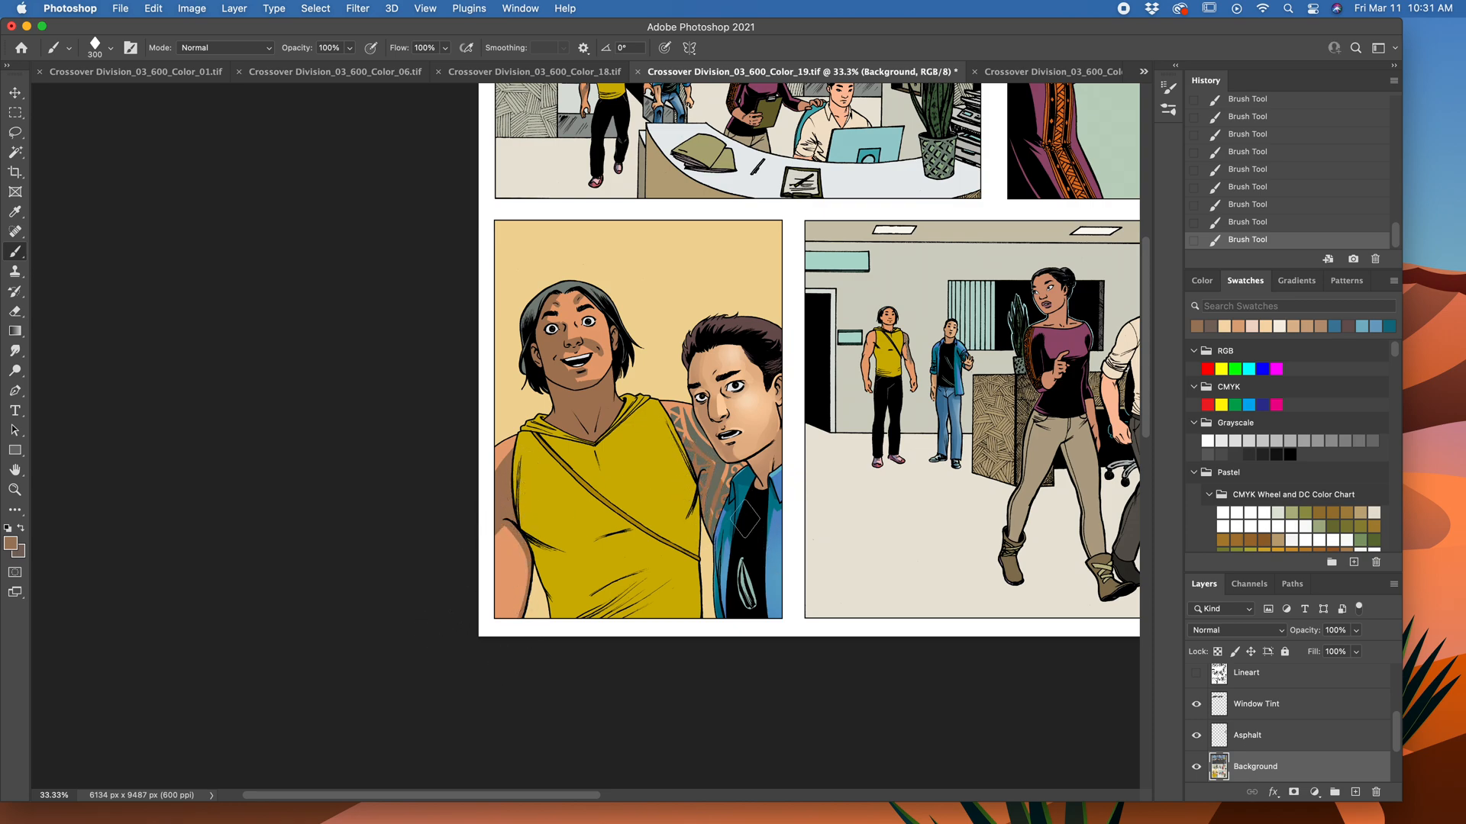
Step: Swap to the darker brown and paint a deeper shadow over the man's neck with a 250 brush
key("x")
key("bracketleft")
key("bracketleft")
key("bracketleft")
key("bracketleft")
key("bracketright")
key("bracketright")
key("bracketright")
key("bracketright")
key("bracketright")
key("bracketright")
mouse_move(567, 435)
left_mouse_down()
mouse_move(575, 407)
mouse_move(590, 438)
mouse_move(626, 388)
left_mouse_up()
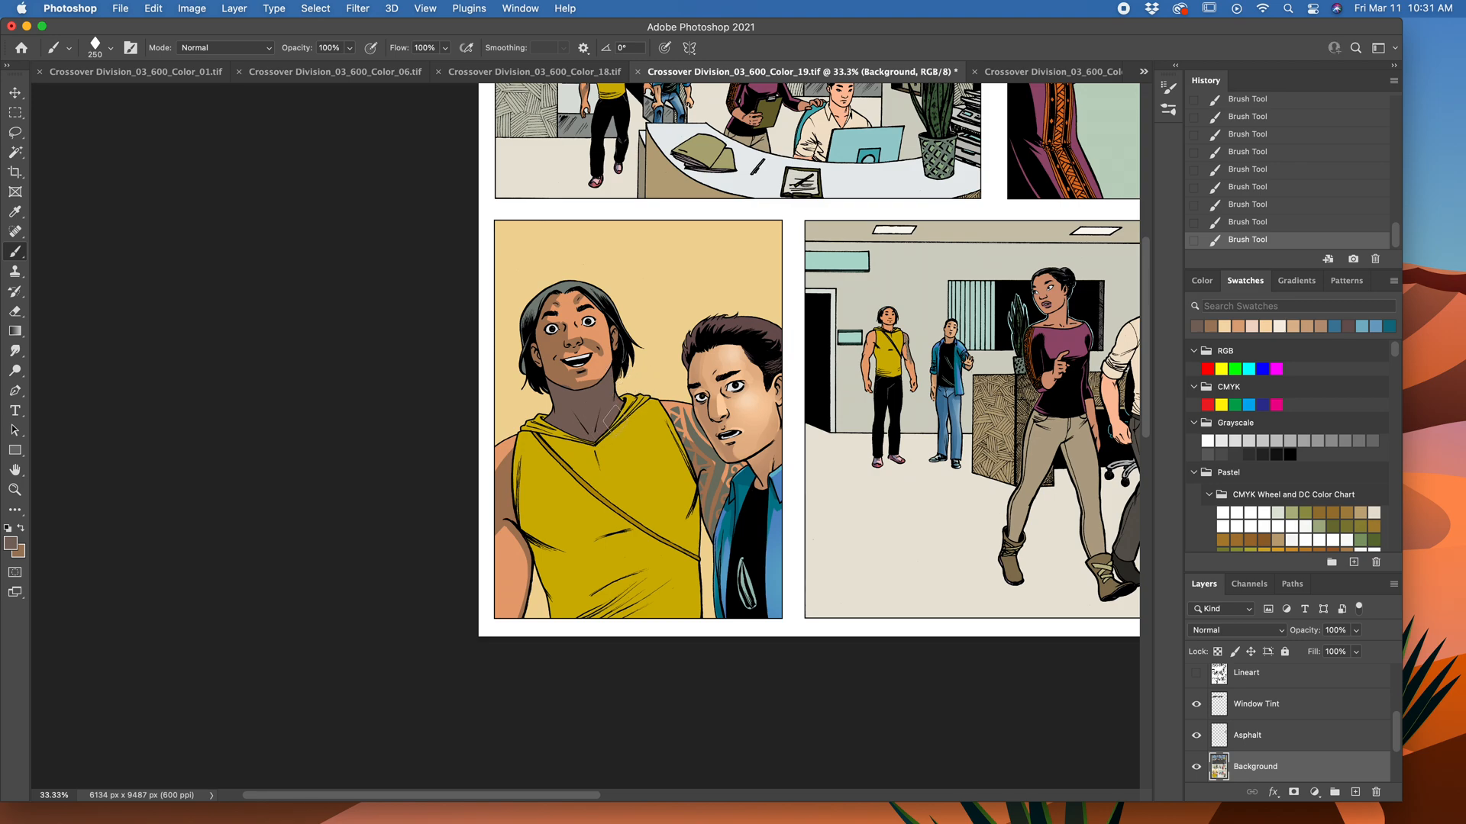
Step: Reduce the brush to 90 and add darker brown shadows around the man's eyes, nose and cheek
key("bracketleft")
key("bracketleft")
key("bracketleft")
key("bracketleft")
key("x")
key("x")
mouse_move(549, 334)
left_mouse_down()
mouse_move(537, 334)
mouse_move(551, 331)
left_mouse_up()
left_click_drag(551, 356, 564, 329)
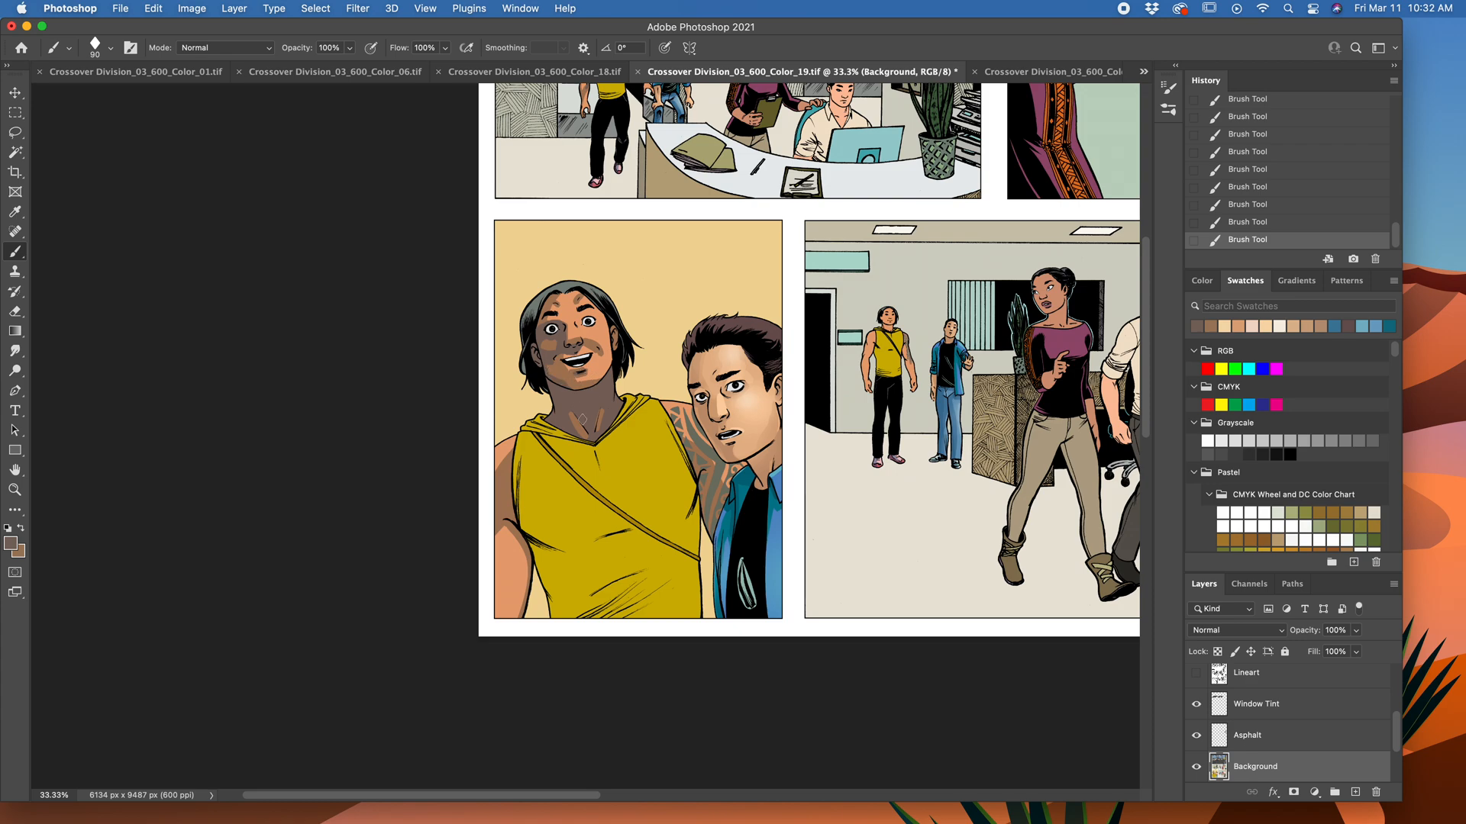
Step: Alternate between the two browns to refine the shadows on the man's neck, shoulder and tattooed arm
key("x")
key("x")
key("x")
key("x")
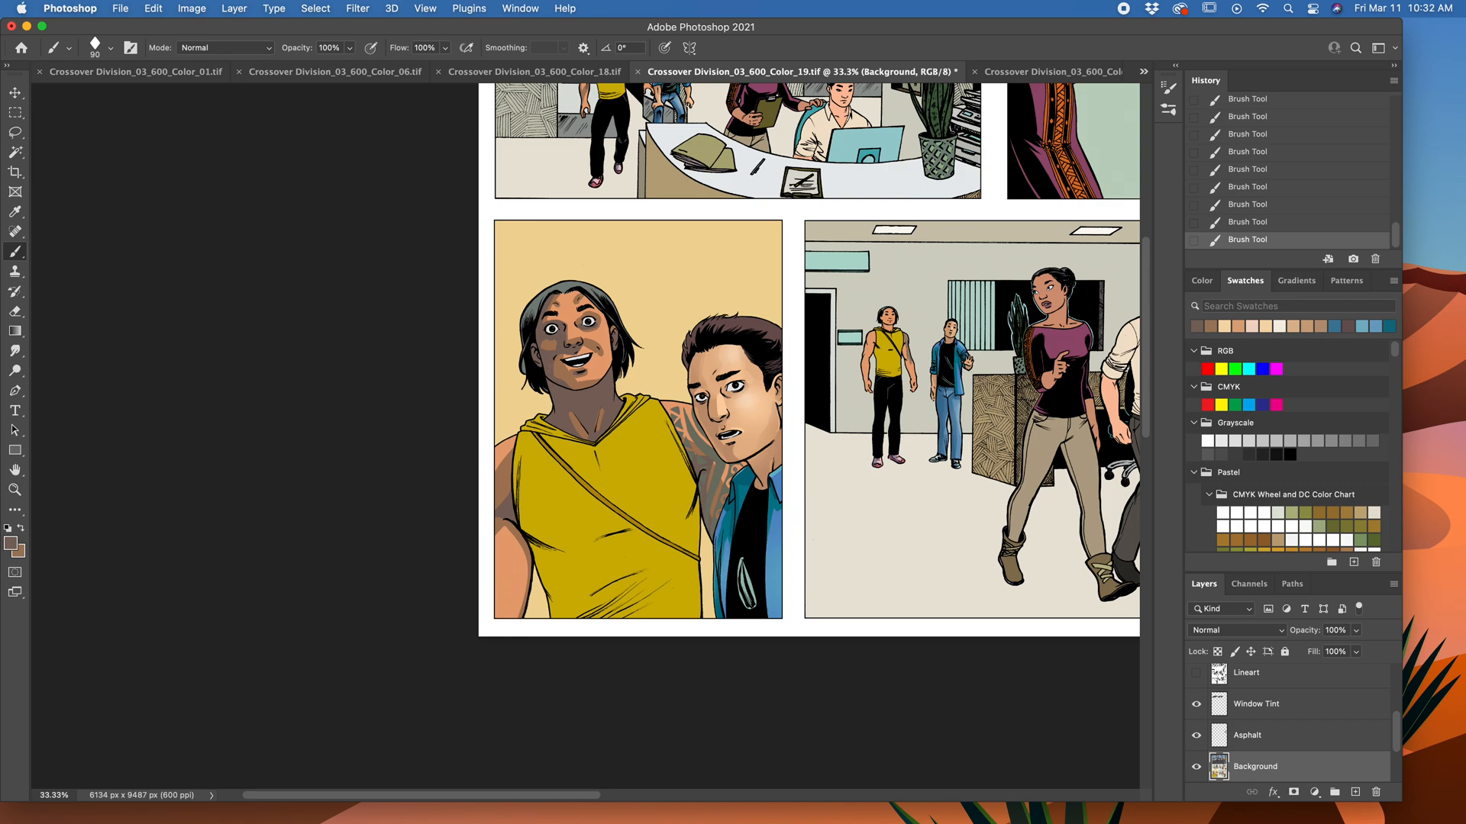
Step: Examine the shaded portrait panel in the context of the page and up close
key("super+minus")
key("super+minus")
key("super+minus")
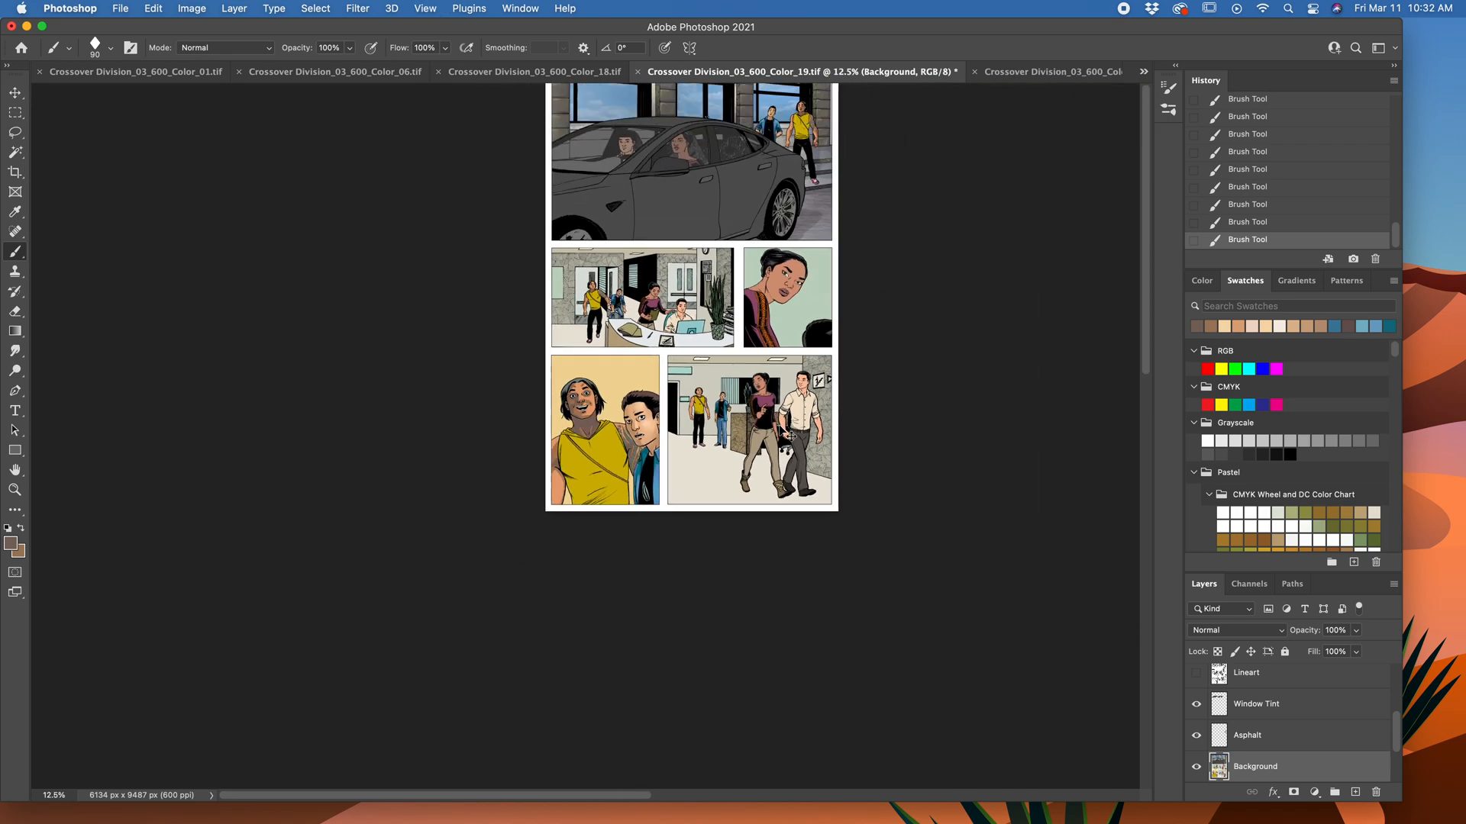
key("super+equal")
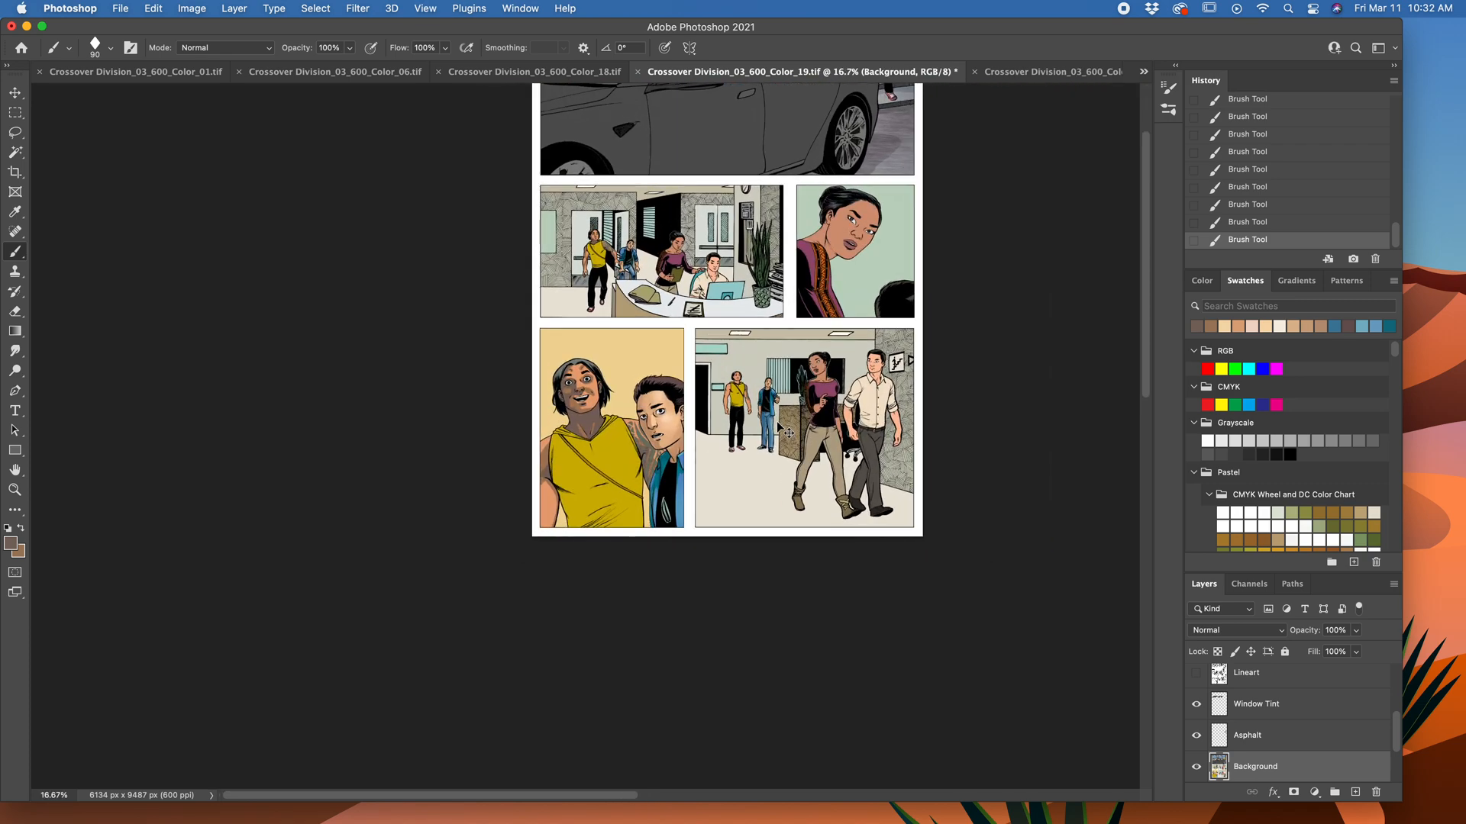
key("super+equal")
key("super+equal")
key("super+equal")
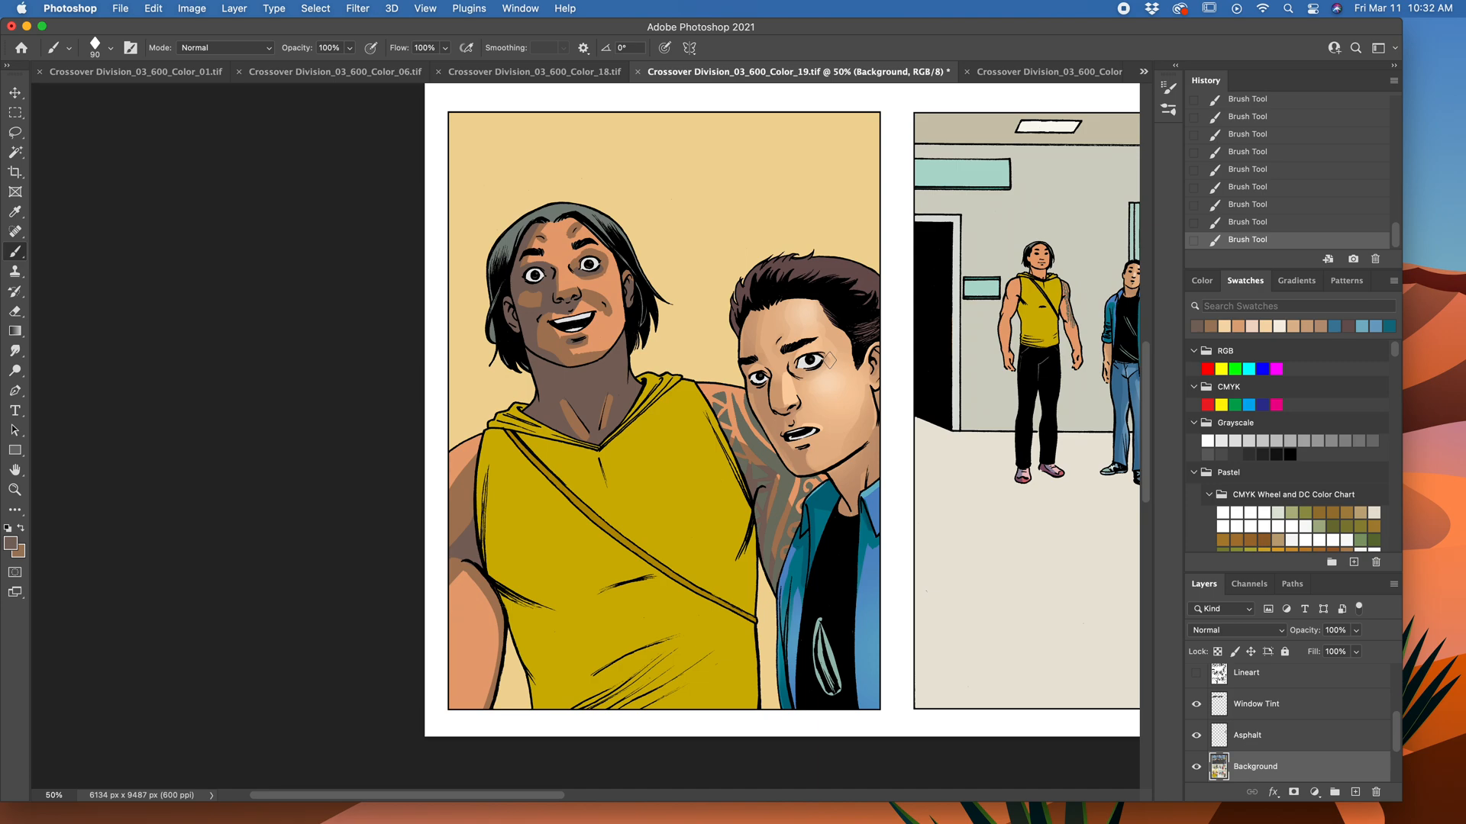
Step: Sample the light skin tone from the man's face and set the Gradient tool's opacity to 32%
left_click(609, 325, "alt")
key("g")
scroll(615, 329, "up", 3)
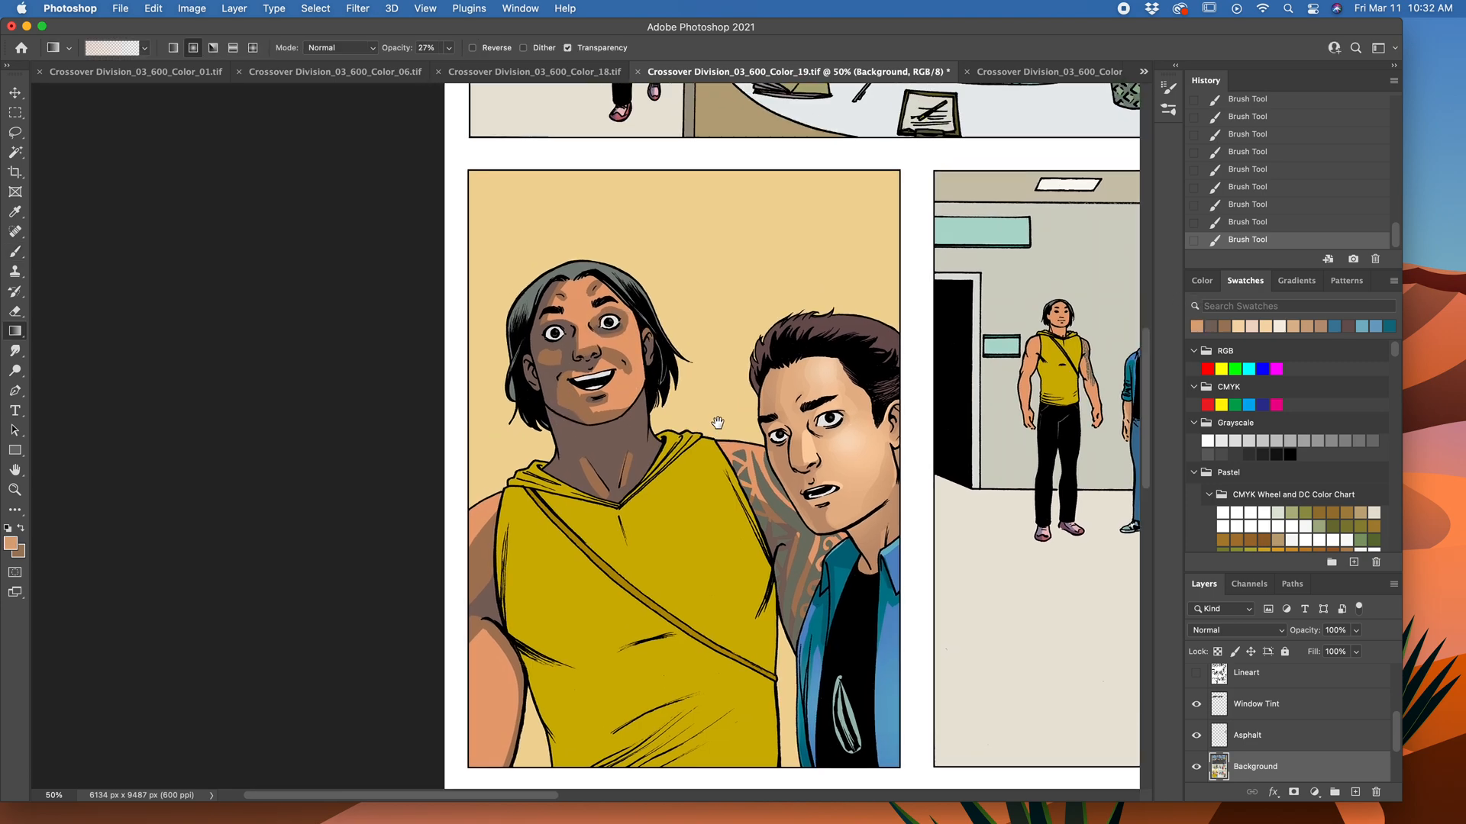
left_click(449, 48)
left_click_drag(451, 61, 453, 73)
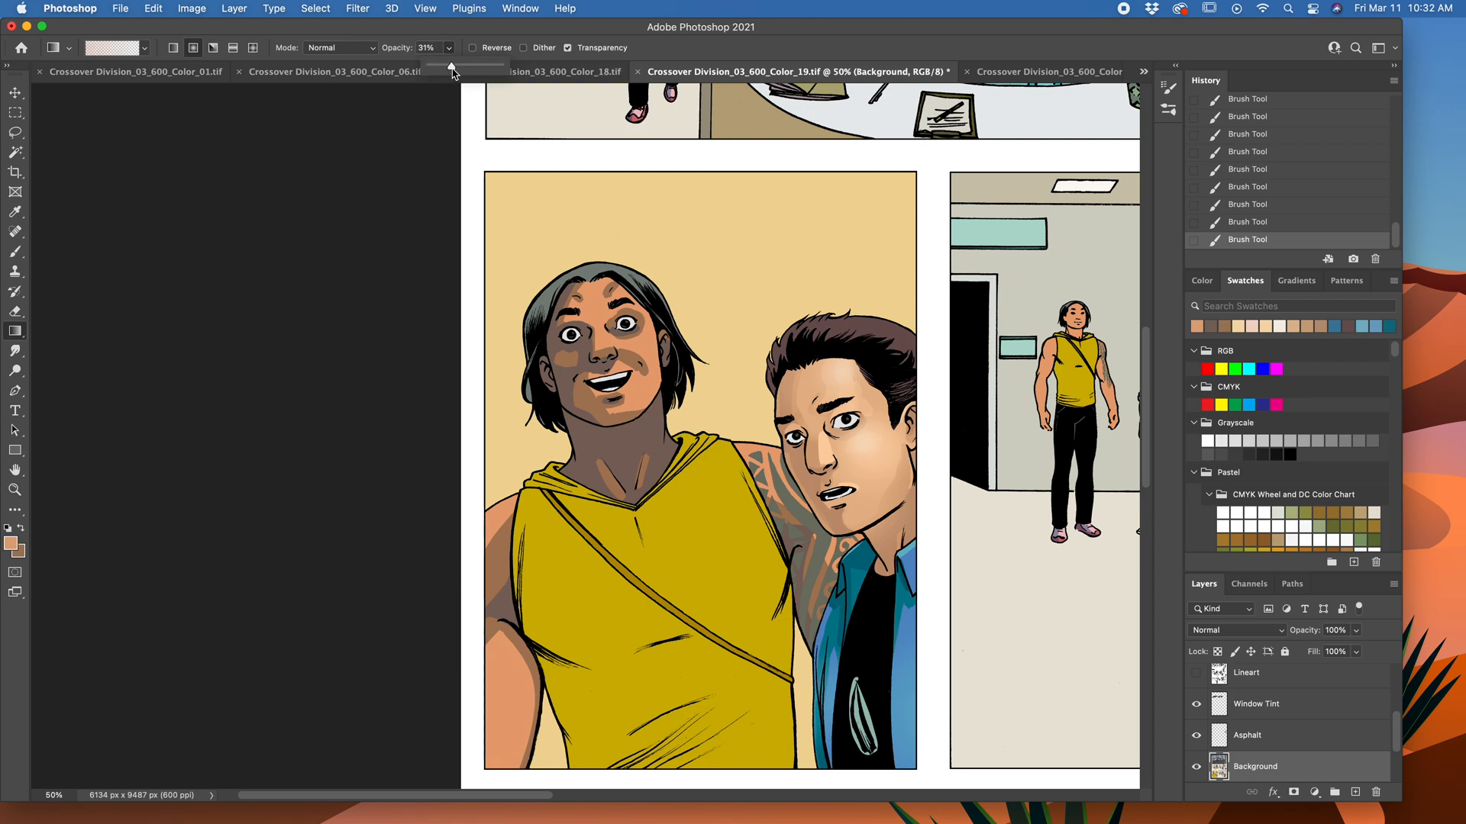
left_click(452, 64)
Step: Blend light skin-tone radial gradients over the shadows on the man's face, chin and upper neck
mouse_move(652, 379)
left_mouse_down()
mouse_move(666, 381)
mouse_move(664, 360)
left_mouse_up()
mouse_move(594, 296)
left_mouse_down()
mouse_move(509, 304)
mouse_move(510, 324)
mouse_move(507, 304)
left_mouse_up()
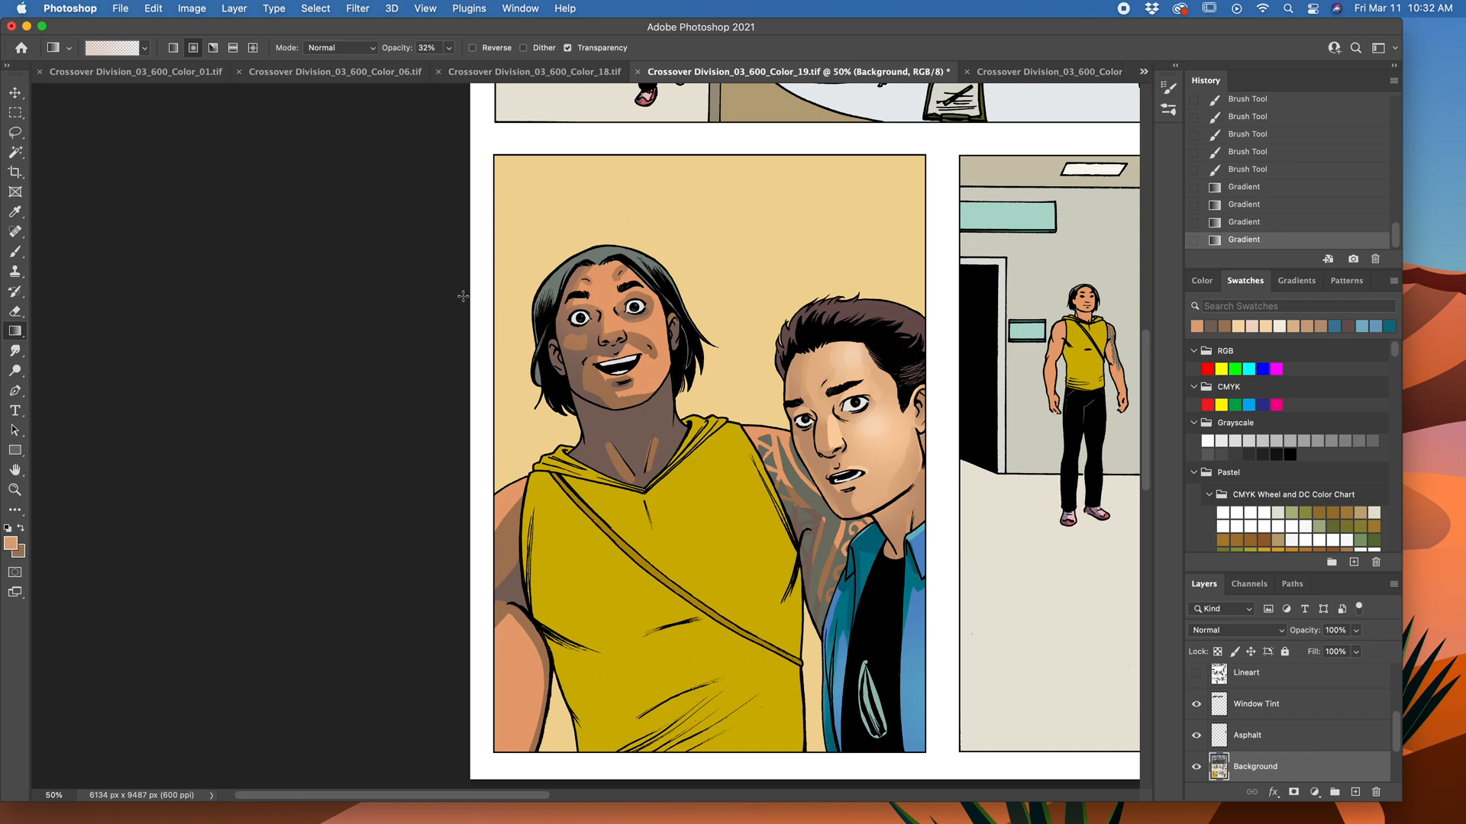
left_click_drag(617, 315, 663, 280)
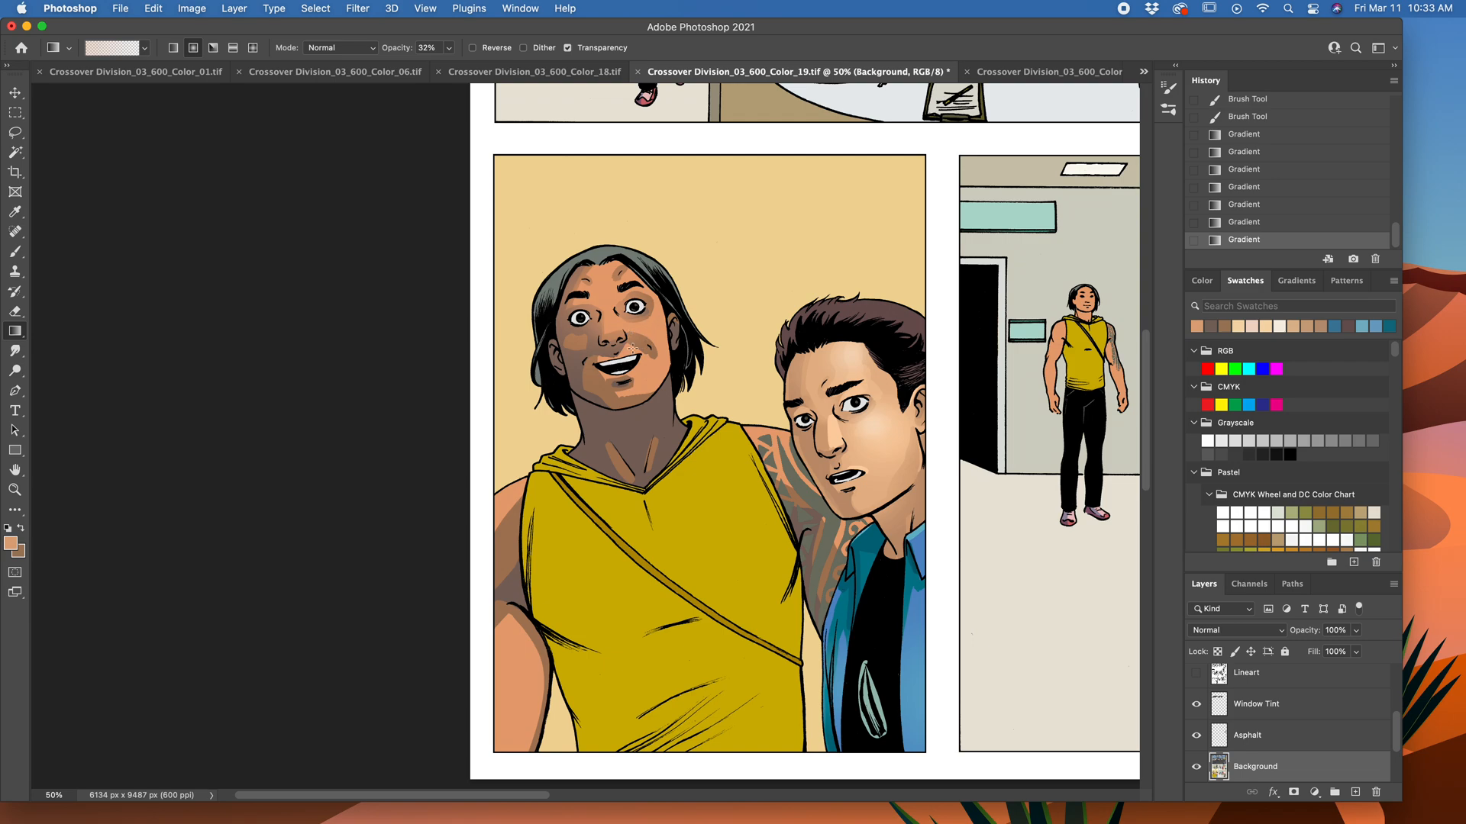
left_click_drag(654, 358, 590, 384)
left_click_drag(640, 383, 585, 390)
left_click_drag(636, 376, 593, 381)
Step: Soften the shadows on the man's neck and shoulder with more skin-tone gradients
scroll(662, 379, "up", 2)
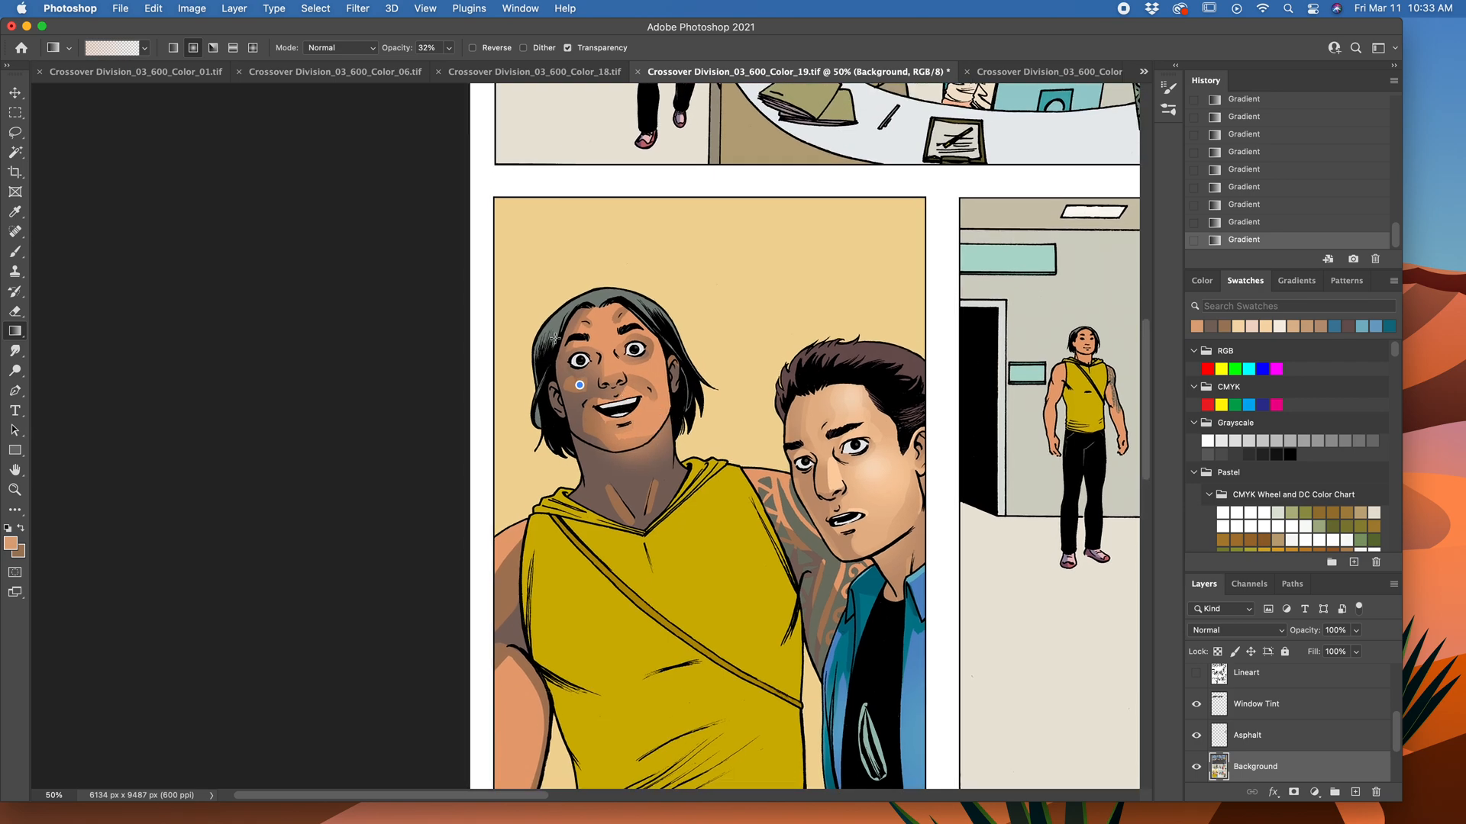
scroll(718, 412, "down", 2)
left_click_drag(675, 361, 484, 487)
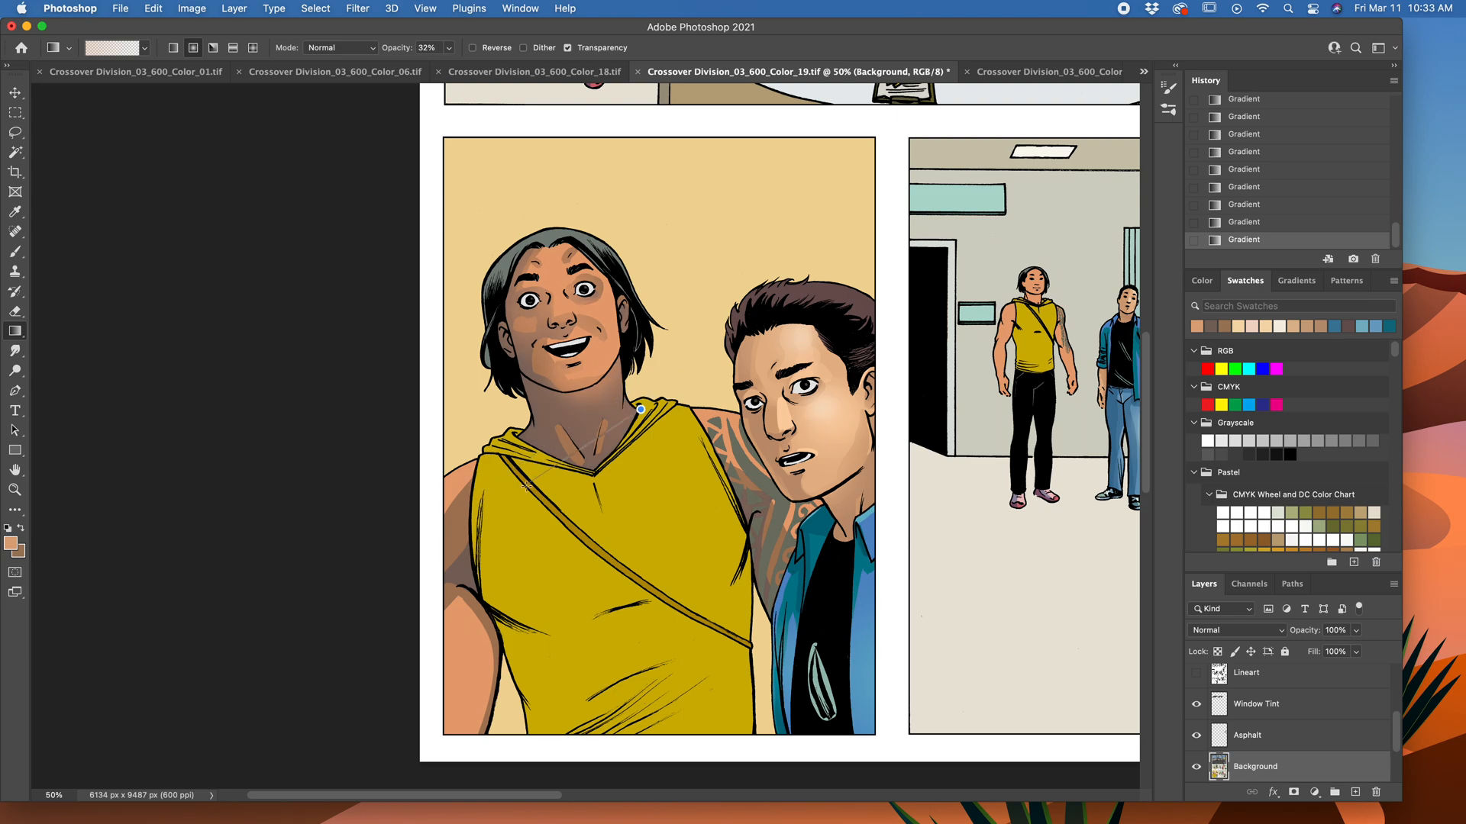
scroll(717, 311, "down", 2)
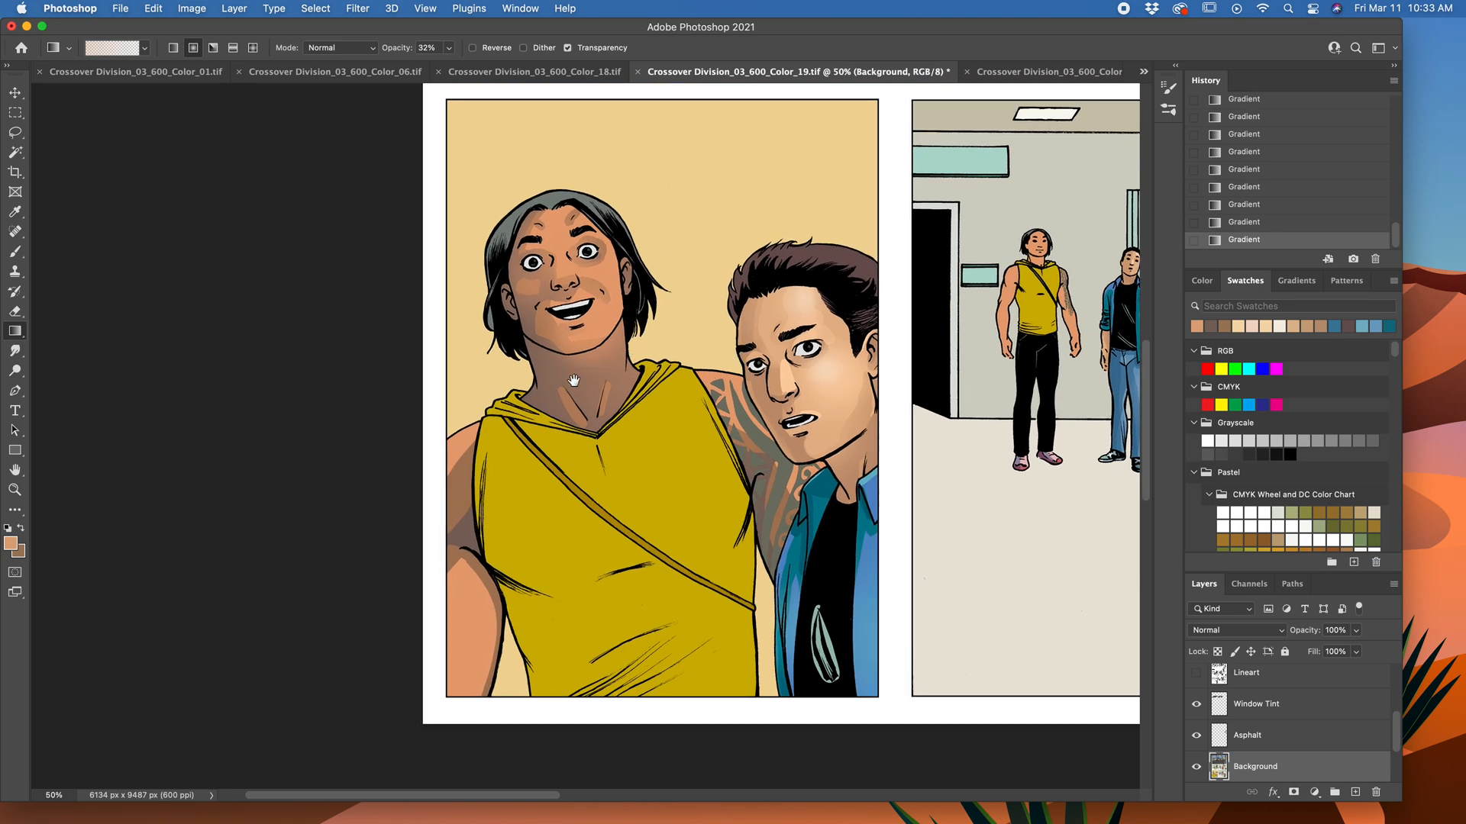
key("super+minus")
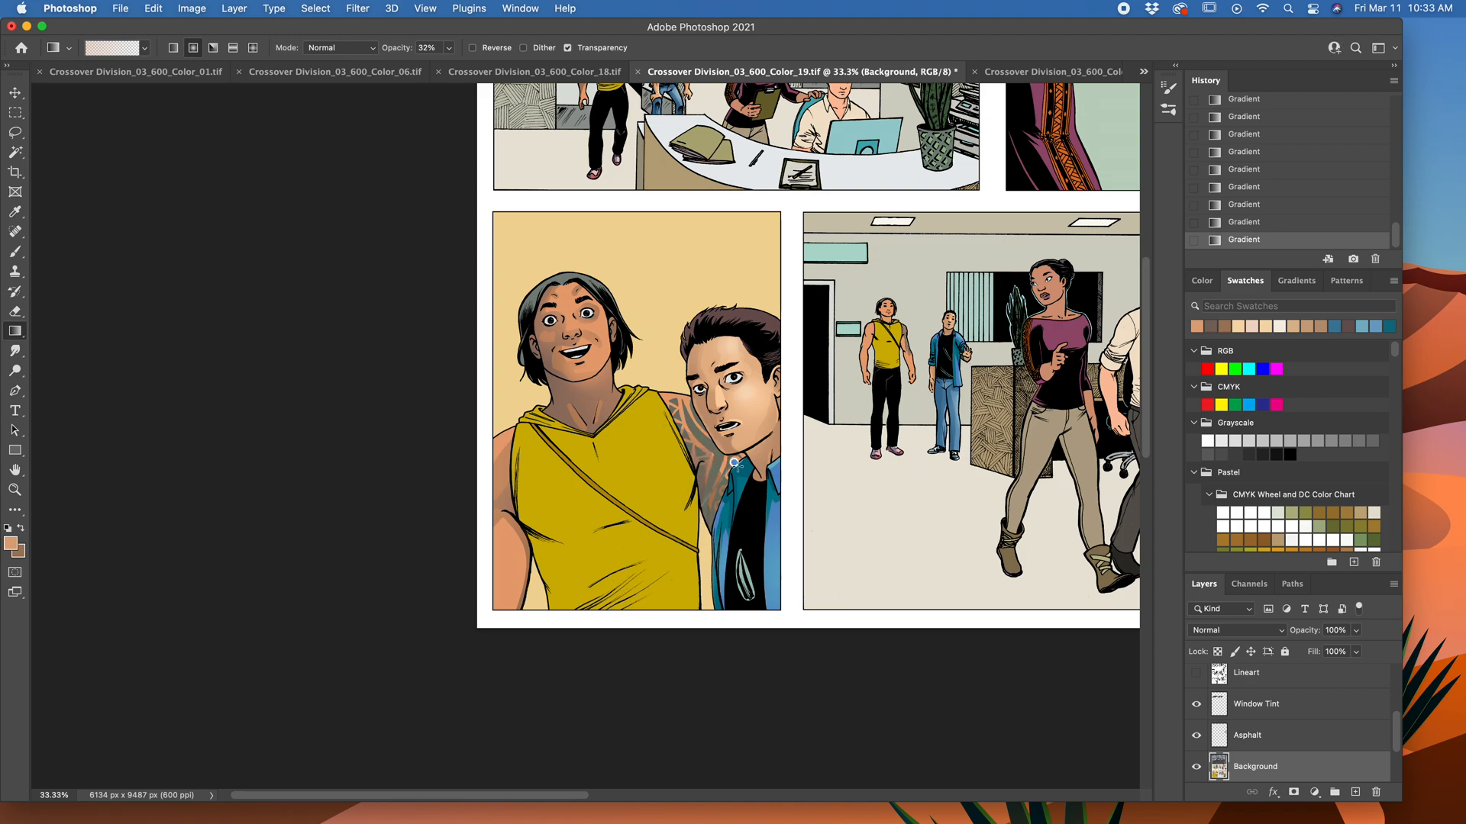
Step: Choose the dark brown swatch for the brush and repaint the shadows under the jaw and along the neck
key("b")
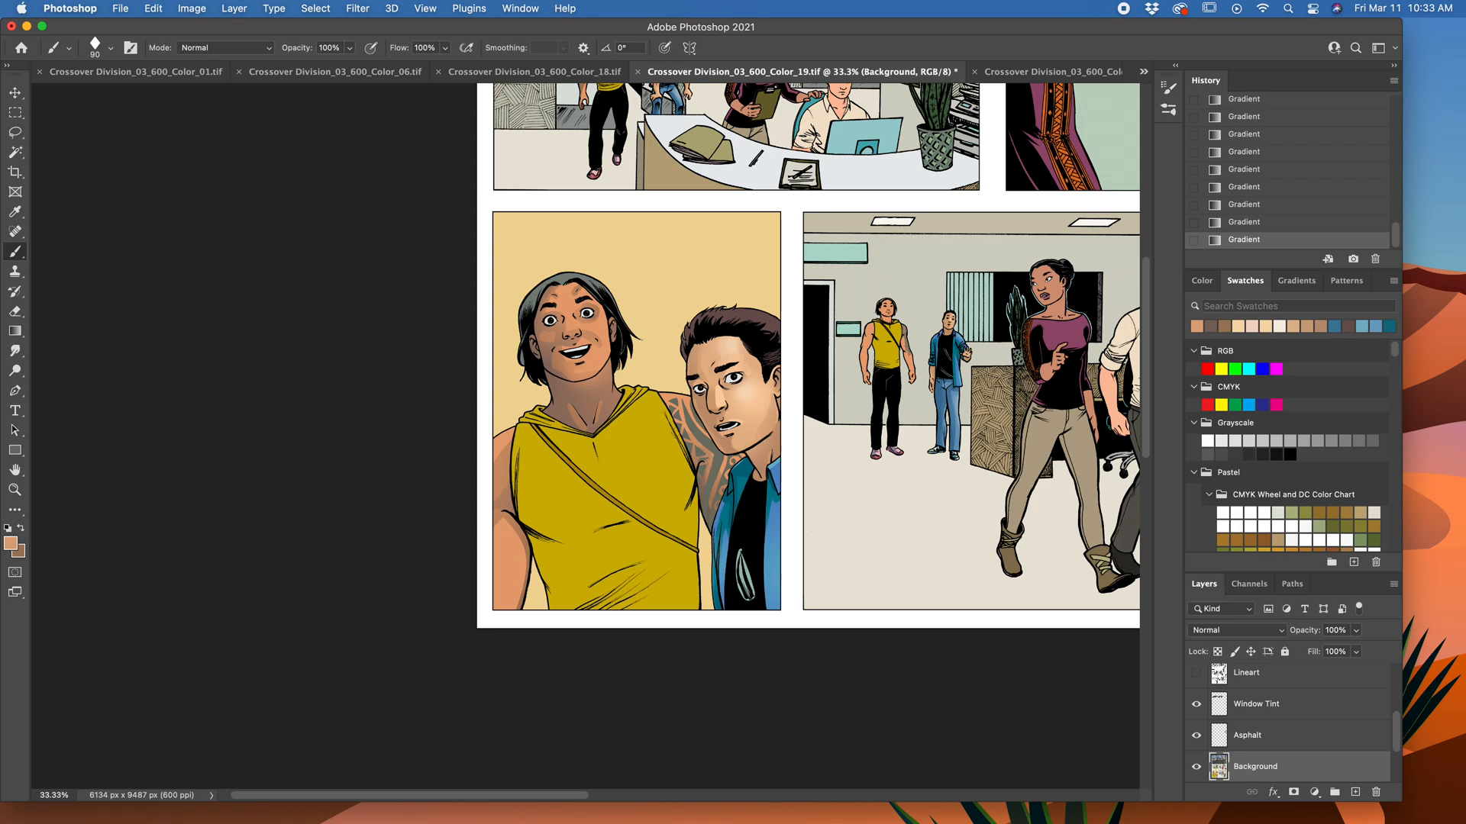
left_click(1212, 329)
key("super+equal")
key("super+equal")
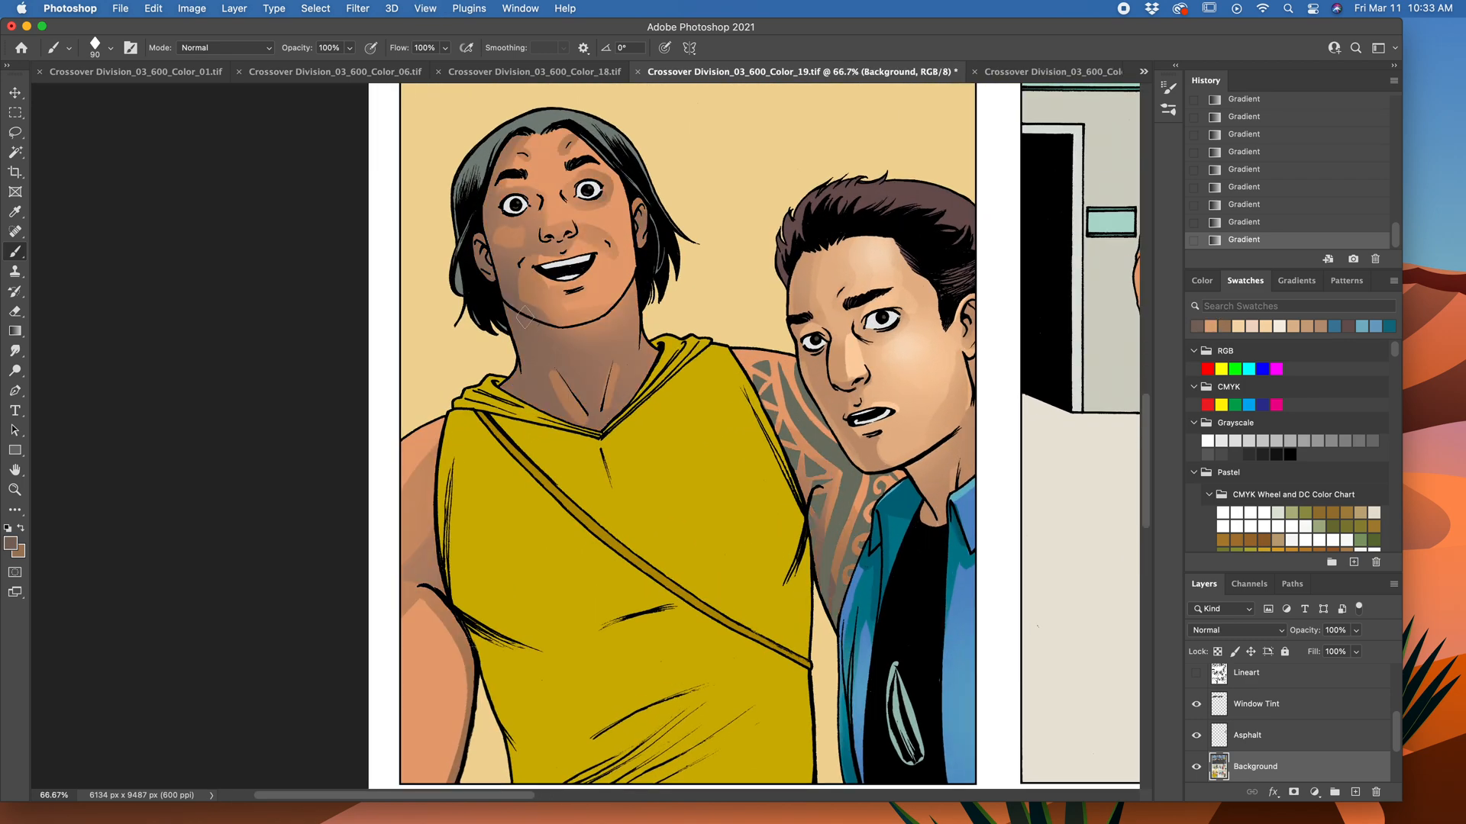
left_click_drag(591, 328, 649, 267)
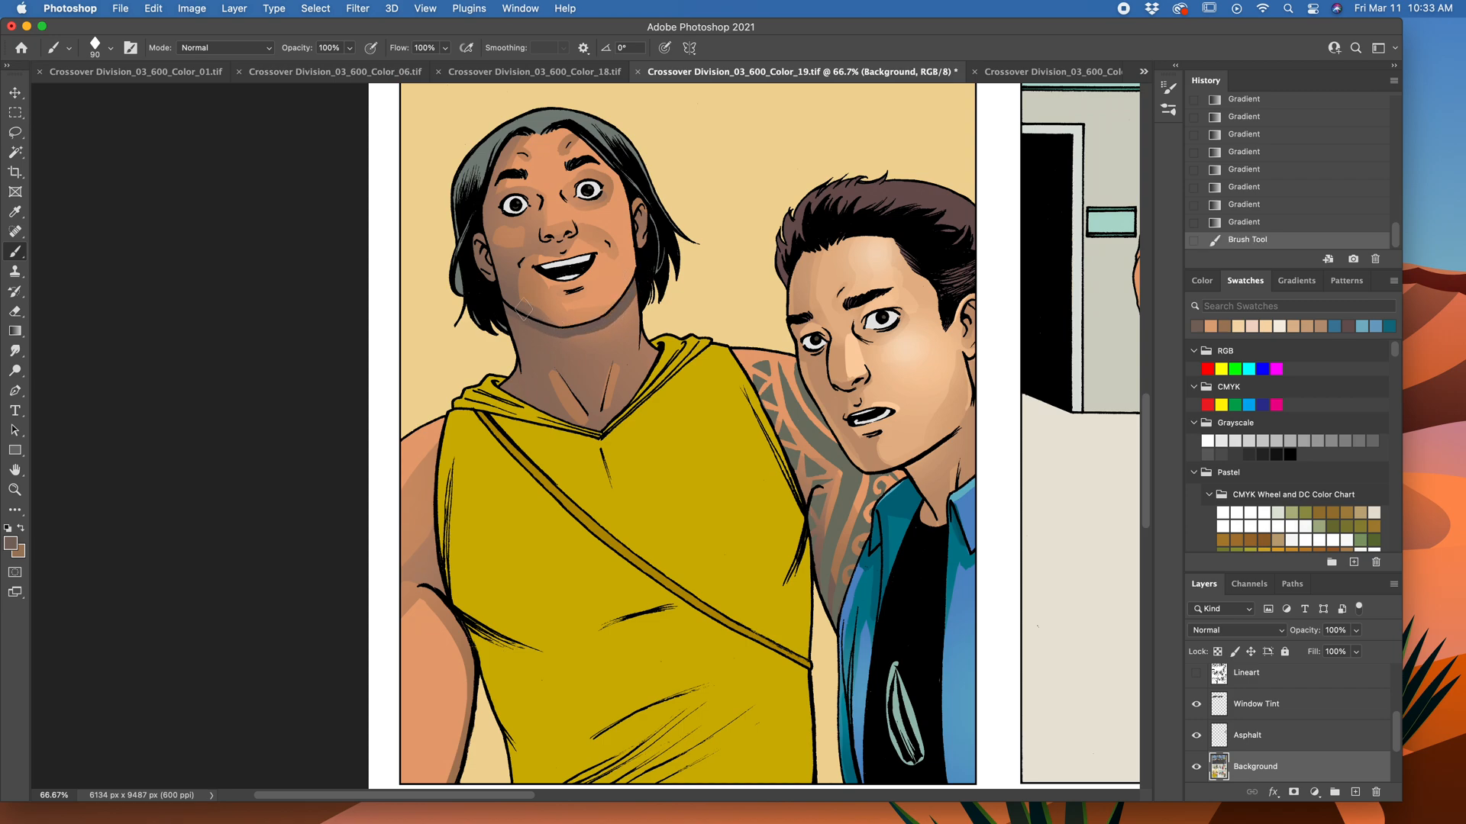
mouse_move(641, 309)
left_mouse_down()
mouse_move(598, 335)
mouse_move(490, 361)
mouse_move(605, 326)
mouse_move(543, 344)
mouse_move(504, 311)
left_mouse_up()
mouse_move(601, 371)
left_mouse_down()
mouse_move(510, 322)
mouse_move(605, 390)
mouse_move(561, 366)
mouse_move(573, 378)
mouse_move(573, 340)
mouse_move(578, 382)
mouse_move(564, 345)
mouse_move(581, 332)
mouse_move(606, 393)
mouse_move(589, 389)
mouse_move(594, 404)
mouse_move(606, 373)
mouse_move(594, 428)
left_mouse_up()
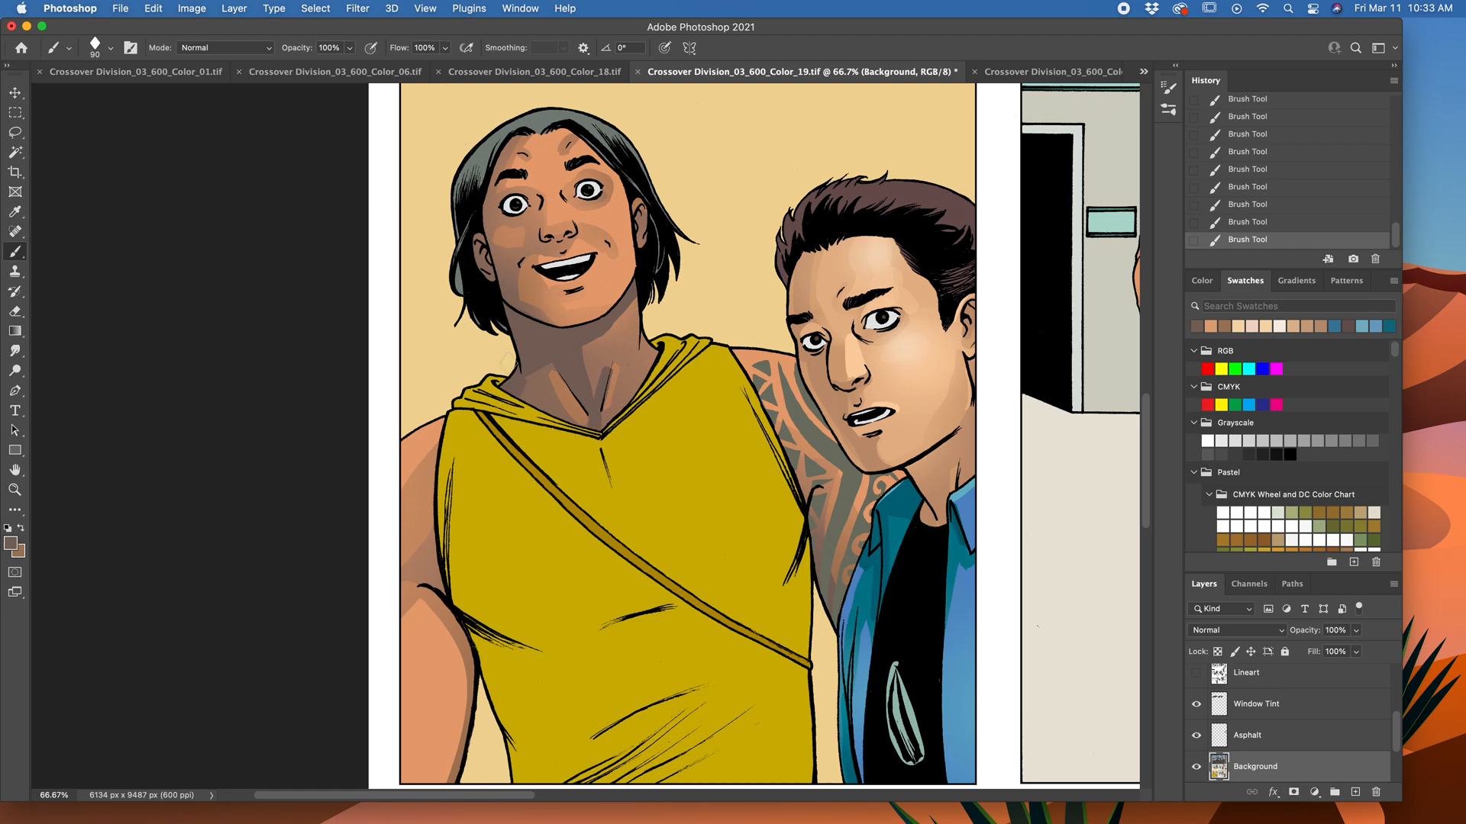
Step: Add dark brown brush shadows to the man's arm, chin, nose and eye areas
mouse_move(434, 558)
left_mouse_down()
mouse_move(422, 575)
mouse_move(440, 582)
left_mouse_up()
left_click_drag(568, 294, 587, 287)
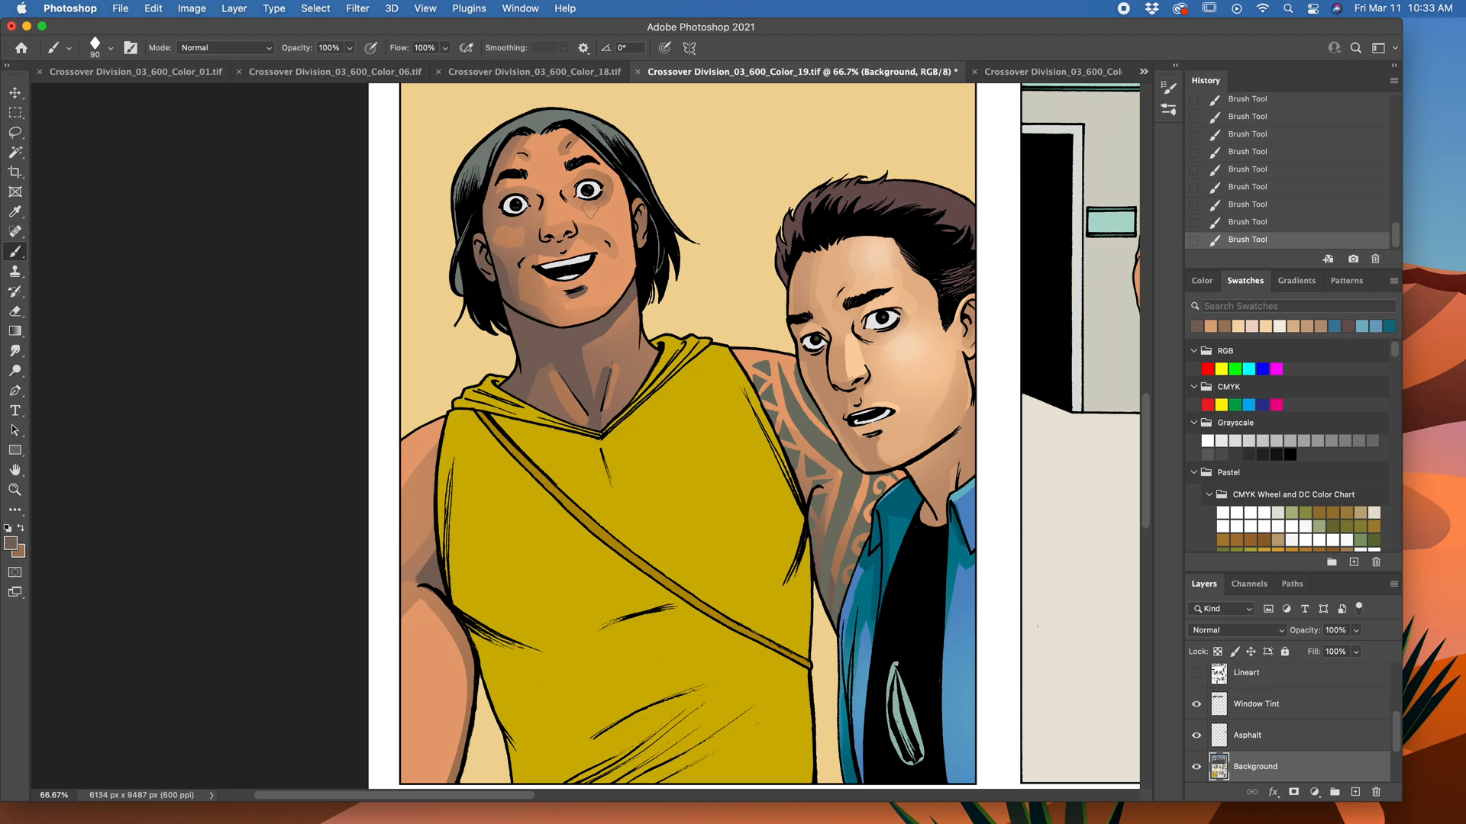
mouse_move(544, 246)
left_mouse_down()
mouse_move(569, 230)
mouse_move(543, 247)
left_mouse_up()
mouse_move(536, 205)
left_mouse_down()
mouse_move(498, 206)
mouse_move(525, 211)
mouse_move(542, 246)
mouse_move(605, 193)
left_mouse_up()
Step: Review the portrait's shading and switch the brush to the light skin-tone color
scroll(619, 200, "up", 5)
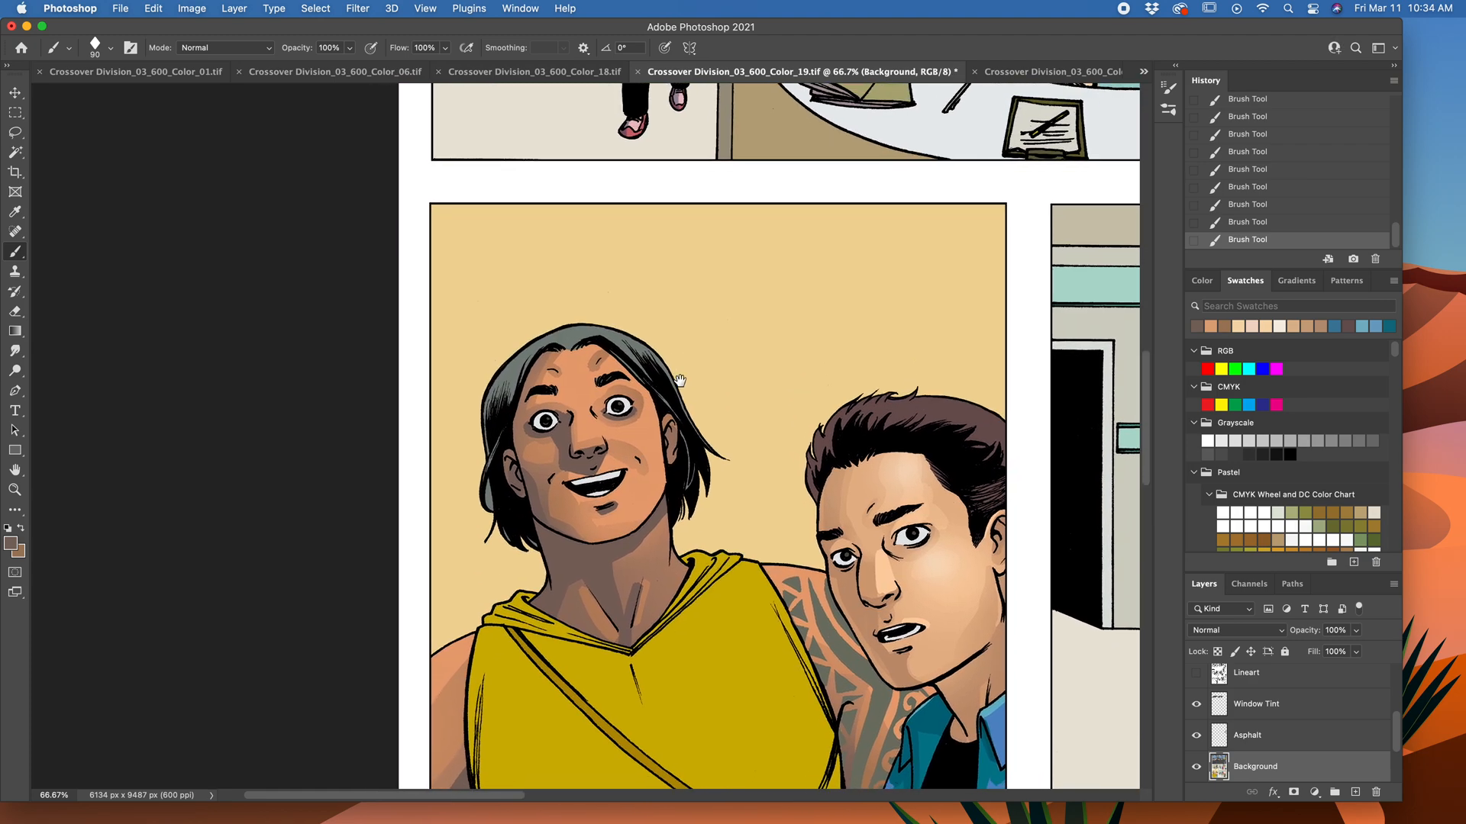
scroll(709, 515, "down", 5)
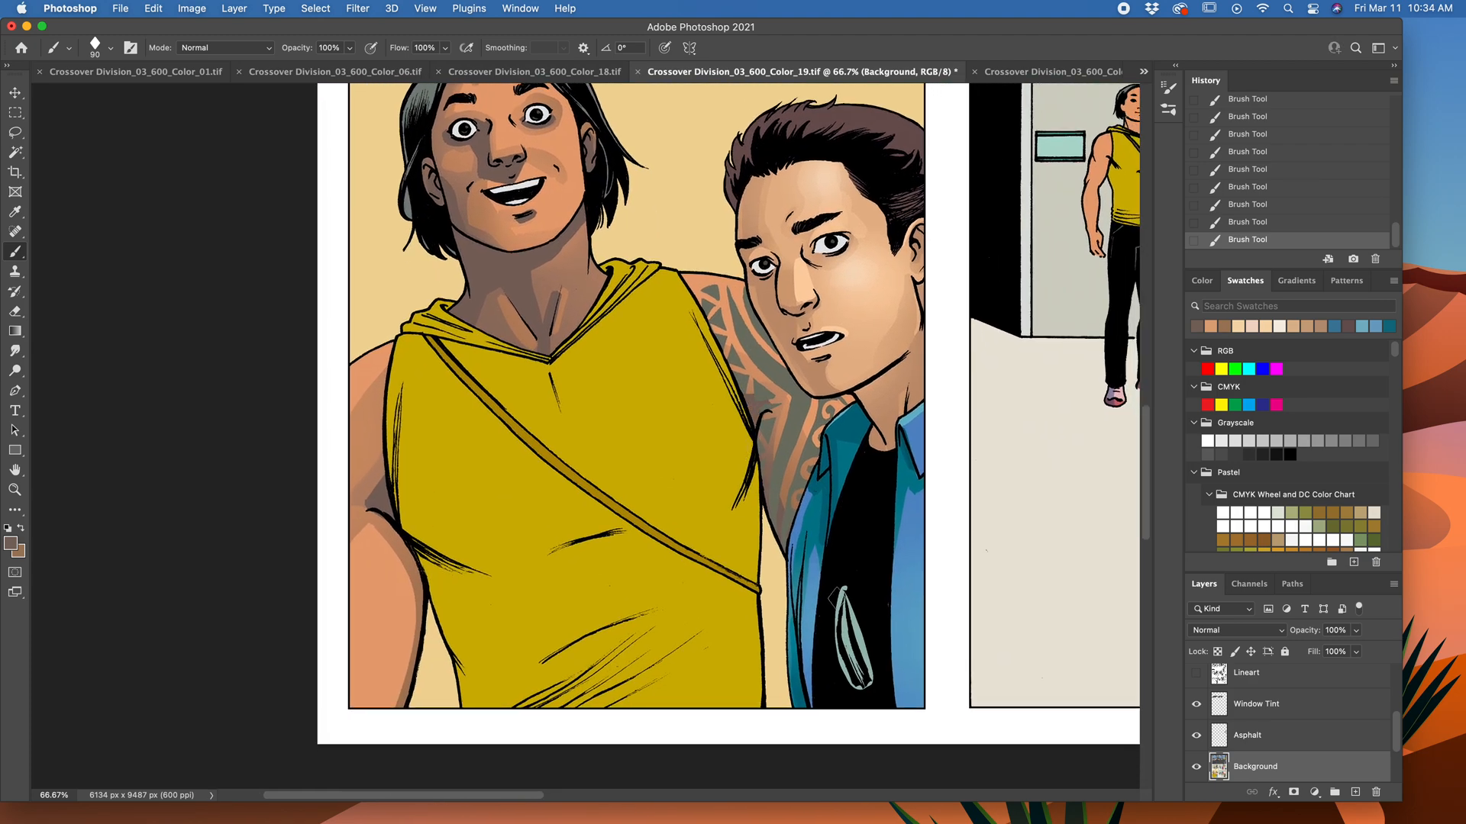
key("super+minus")
key("super+minus")
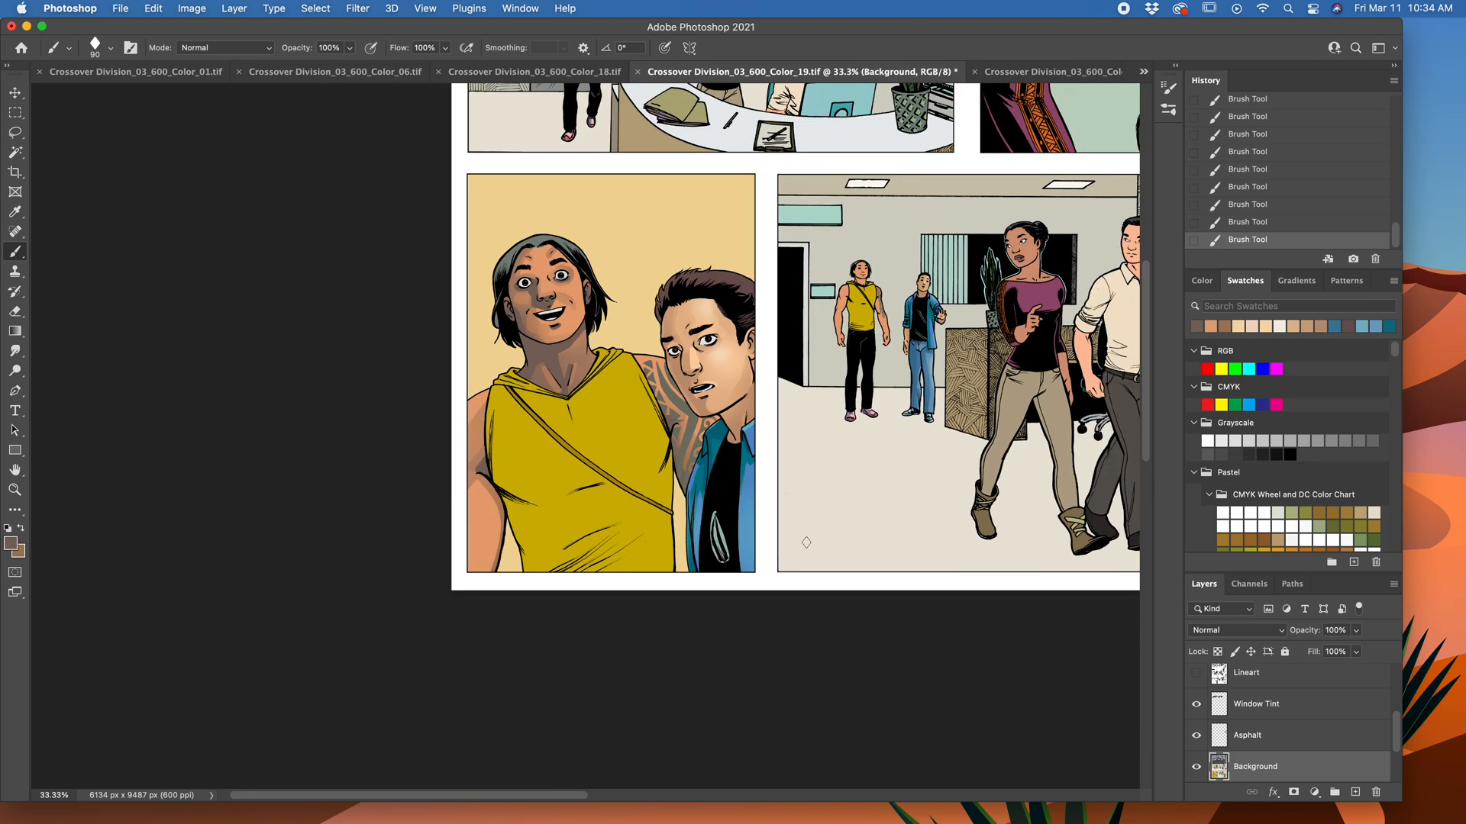
scroll(658, 343, "left", 2)
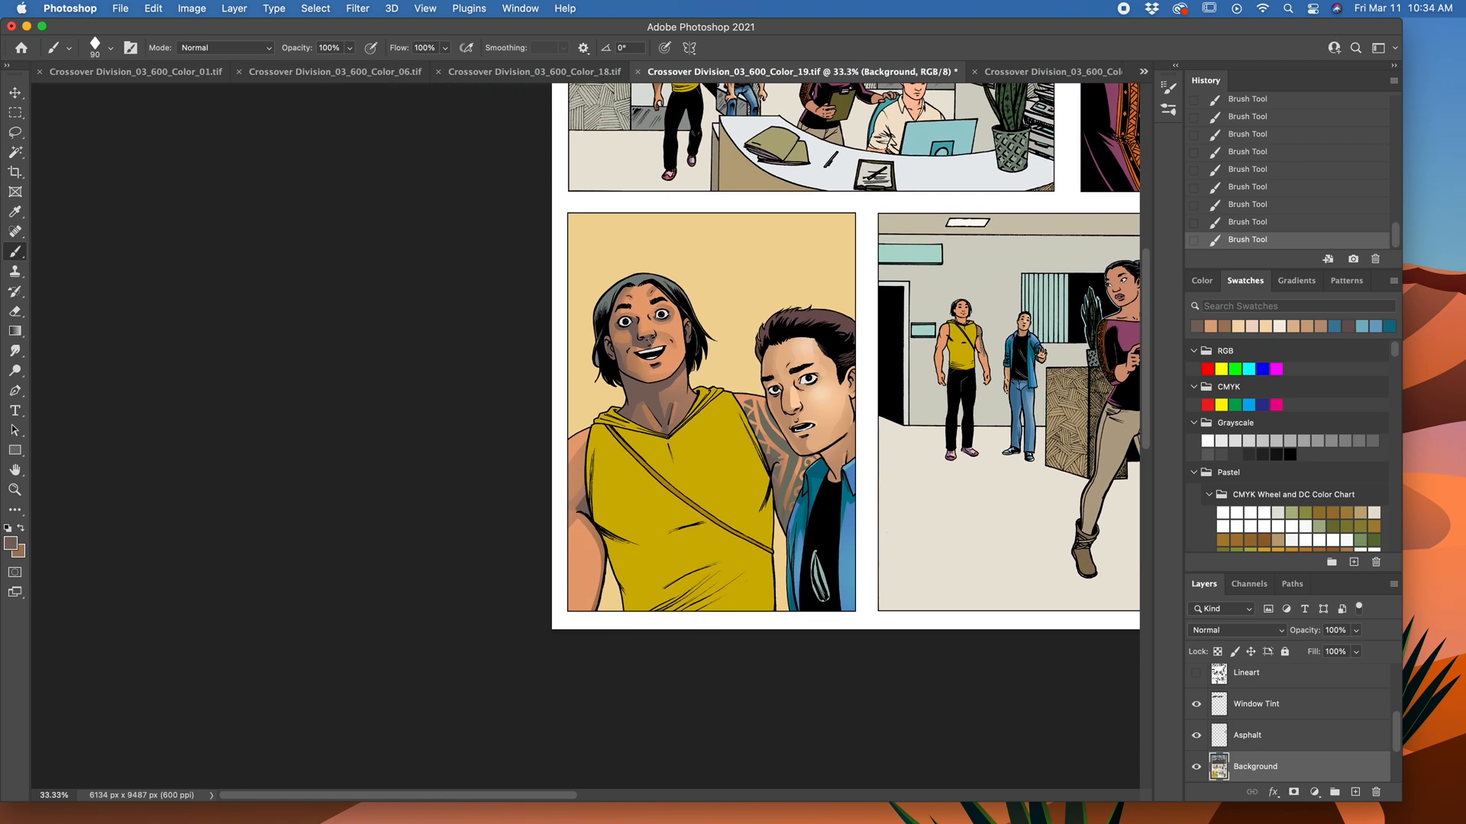
key("x")
left_click(1226, 324)
Step: Compare the man's face with and without the last two brush strokes
key("super+z")
key("super+equal")
key("super+equal")
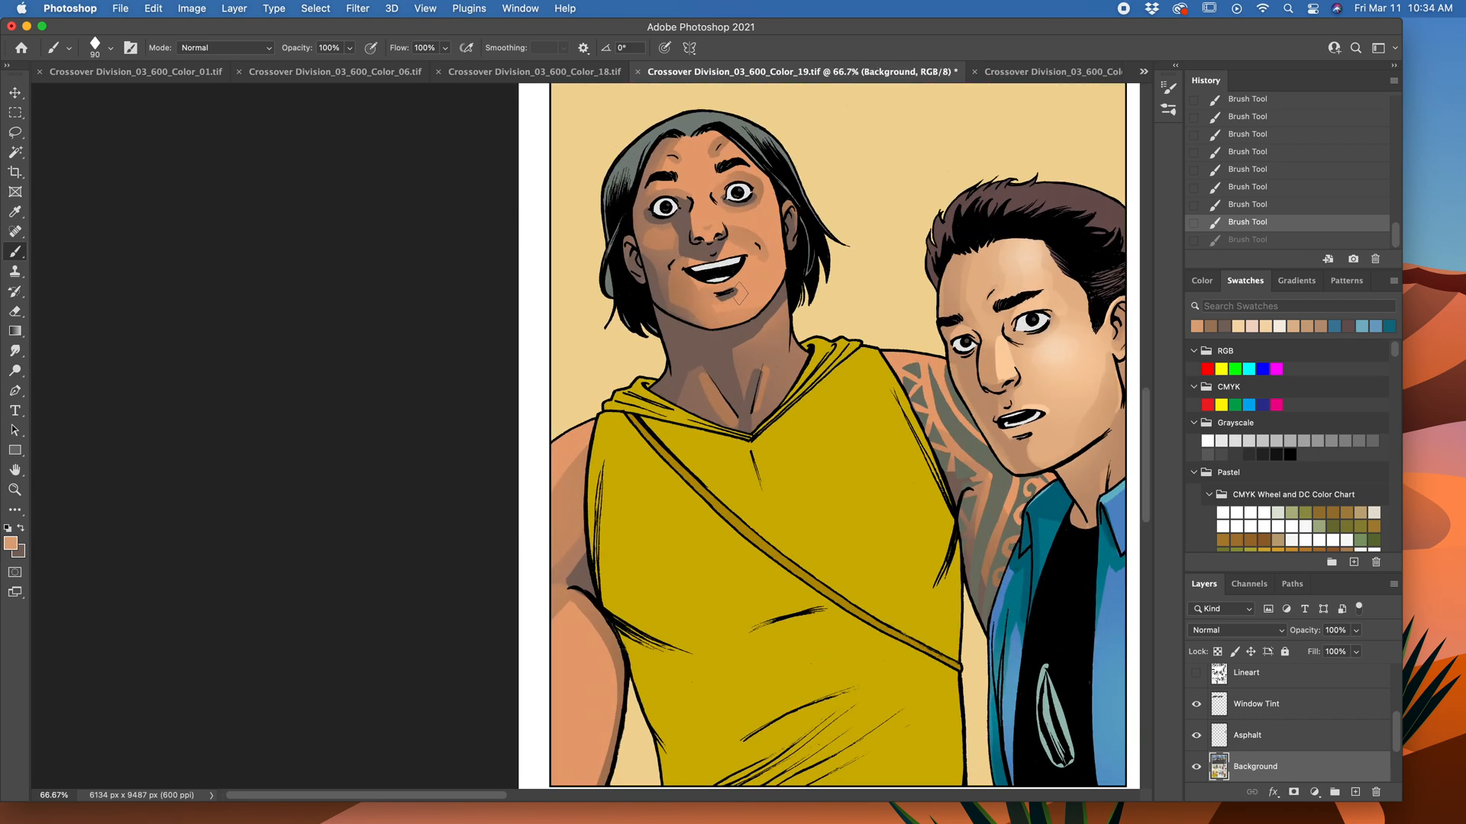
key("super+z")
scroll(763, 273, "up", 3)
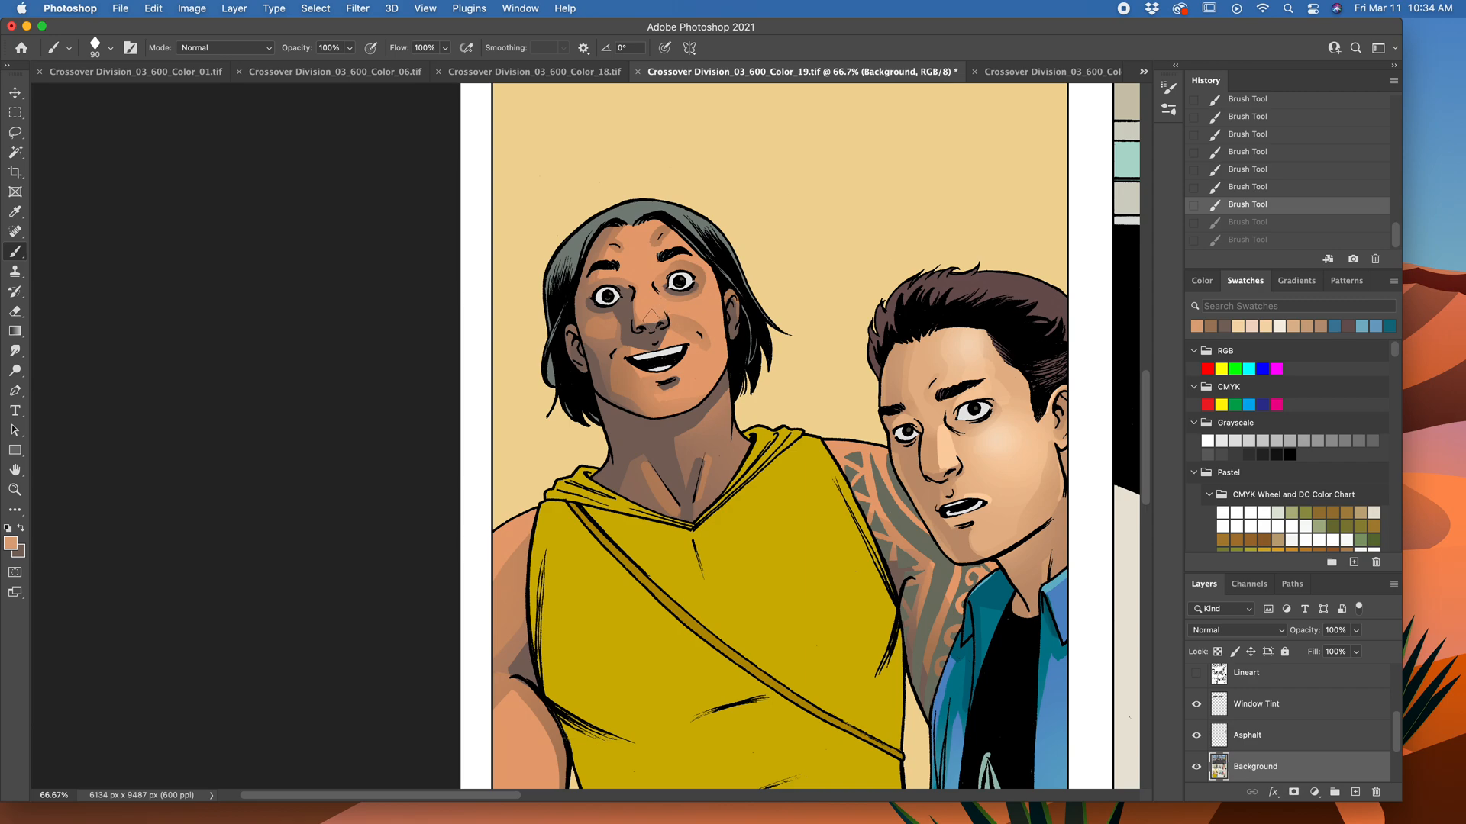
key("super+shift+z")
key("super+shift+z")
Step: Reduce the brush to 60 px and paint light orange skin-tone highlights on the man's neck below the jaw
key("bracketleft")
key("bracketleft")
key("bracketleft")
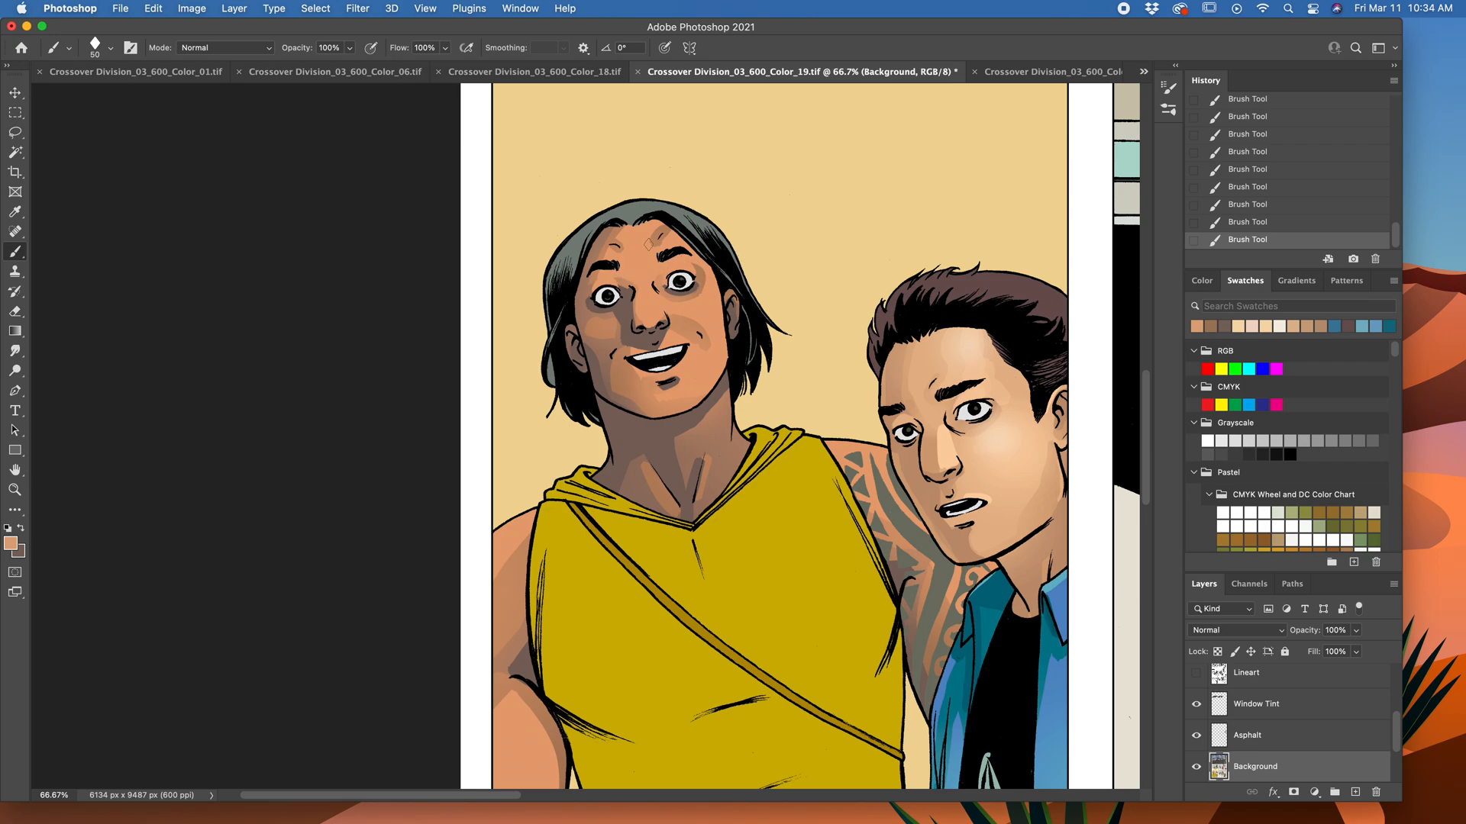
left_click_drag(738, 320, 721, 287)
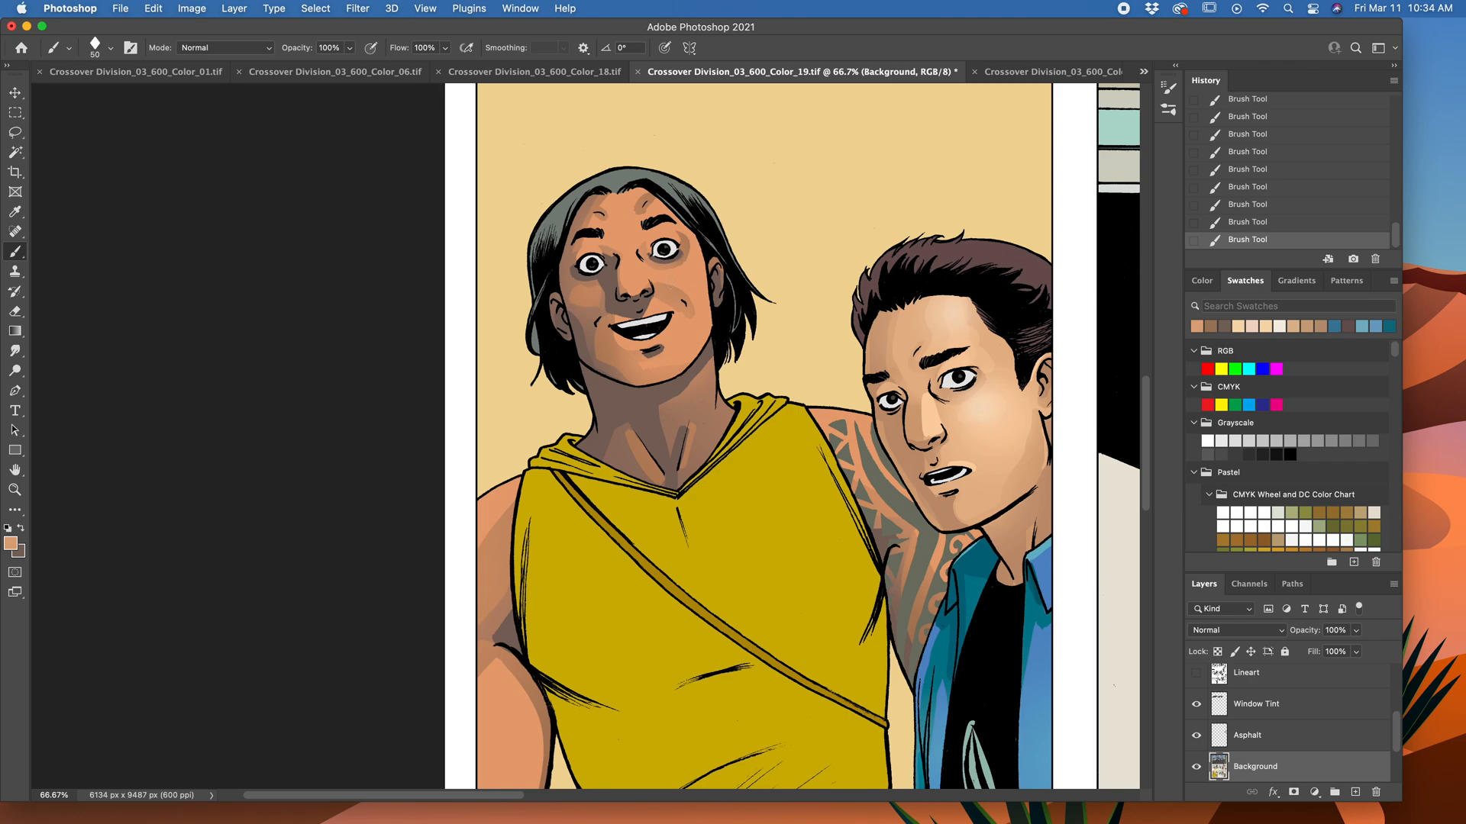
left_click(631, 355, "alt")
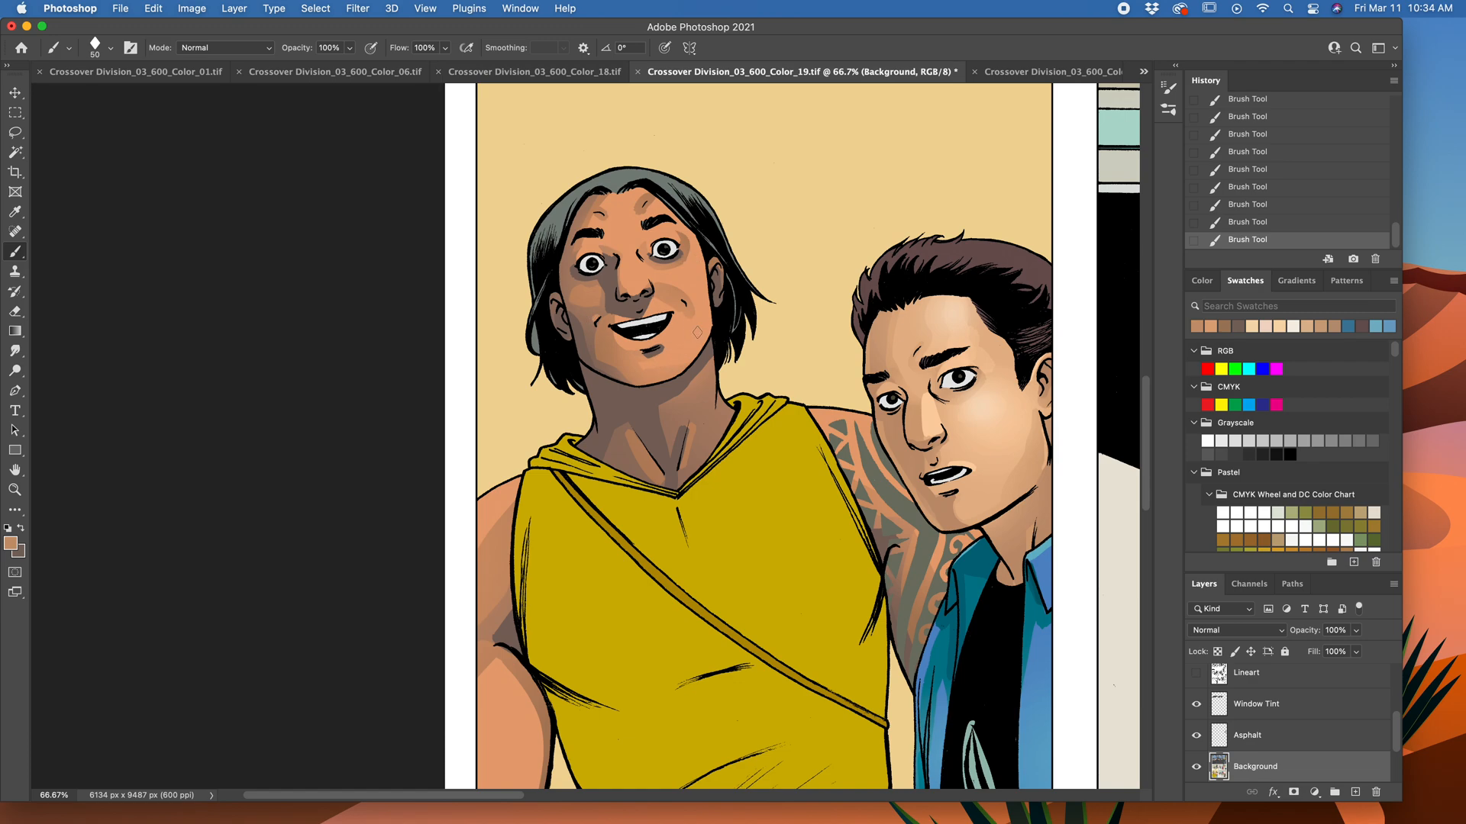
left_click(1210, 325)
left_click_drag(640, 373, 684, 361)
scroll(742, 357, "down", 3)
scroll(742, 357, "left", 1)
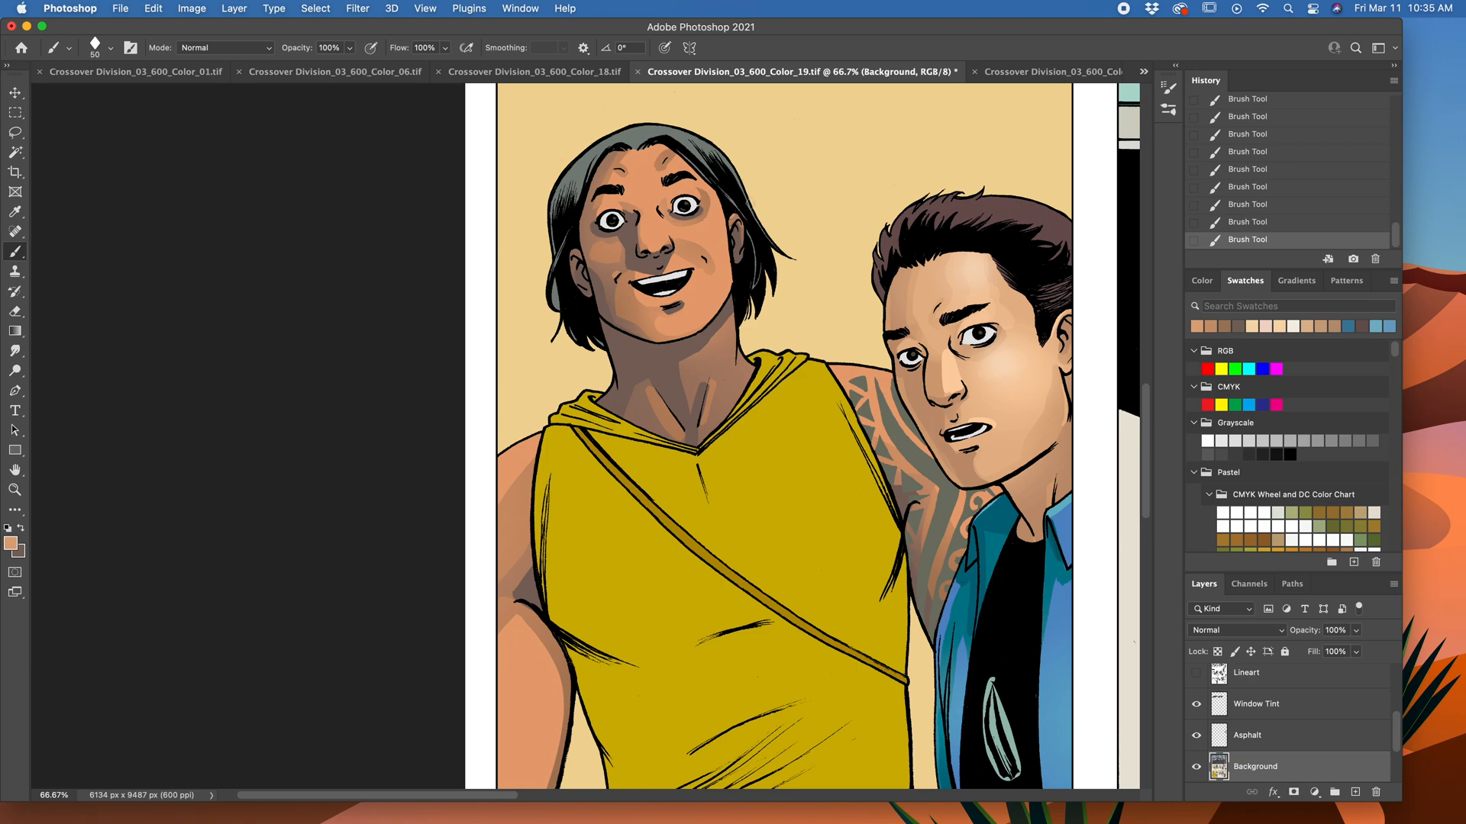
Step: Compare the man's neck with and without the last two brush strokes
key("ctrl+z")
key("ctrl+z")
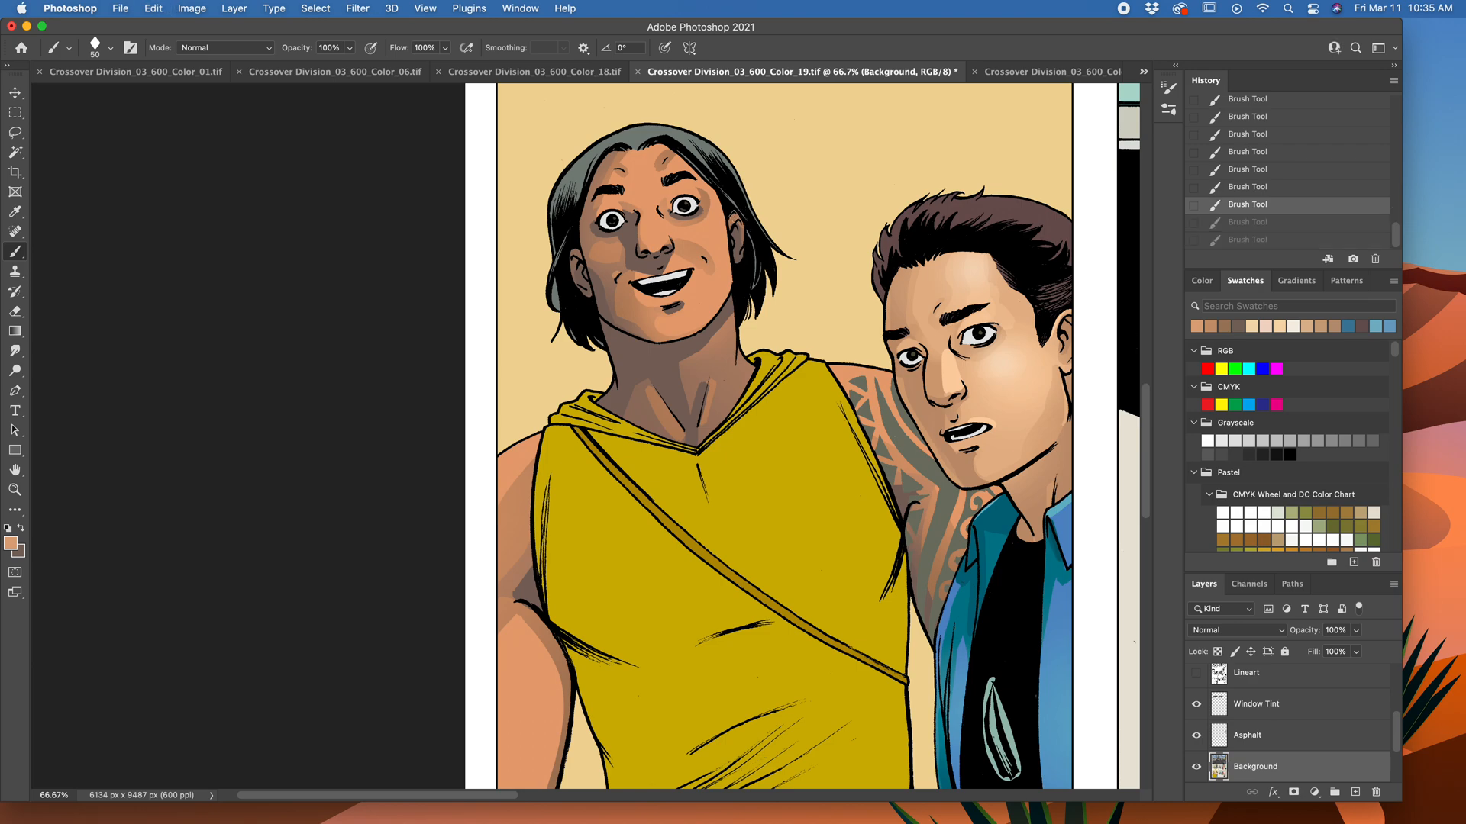
key("ctrl+shift+z")
key("ctrl+shift+z")
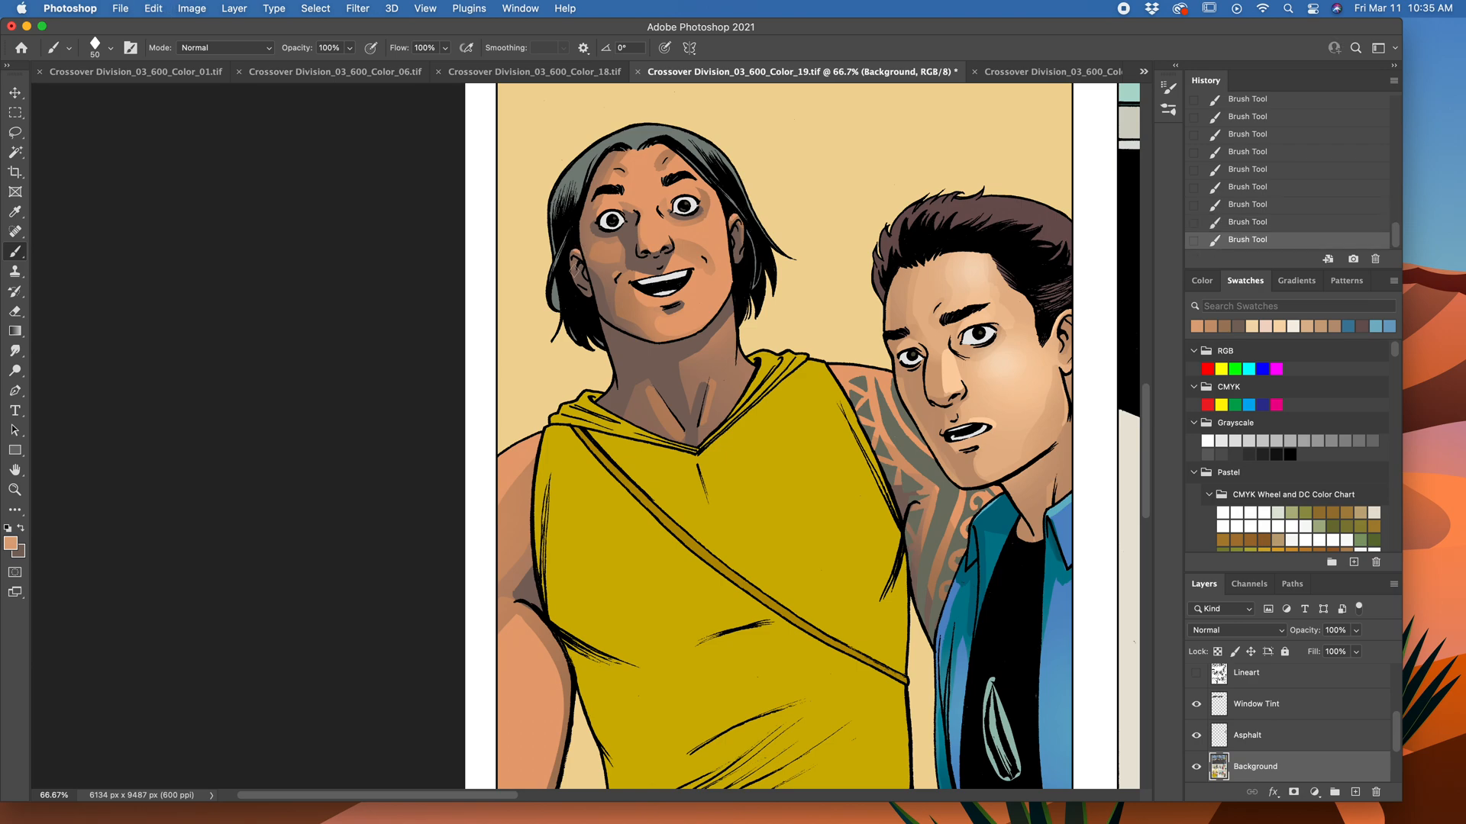
key("ctrl+z")
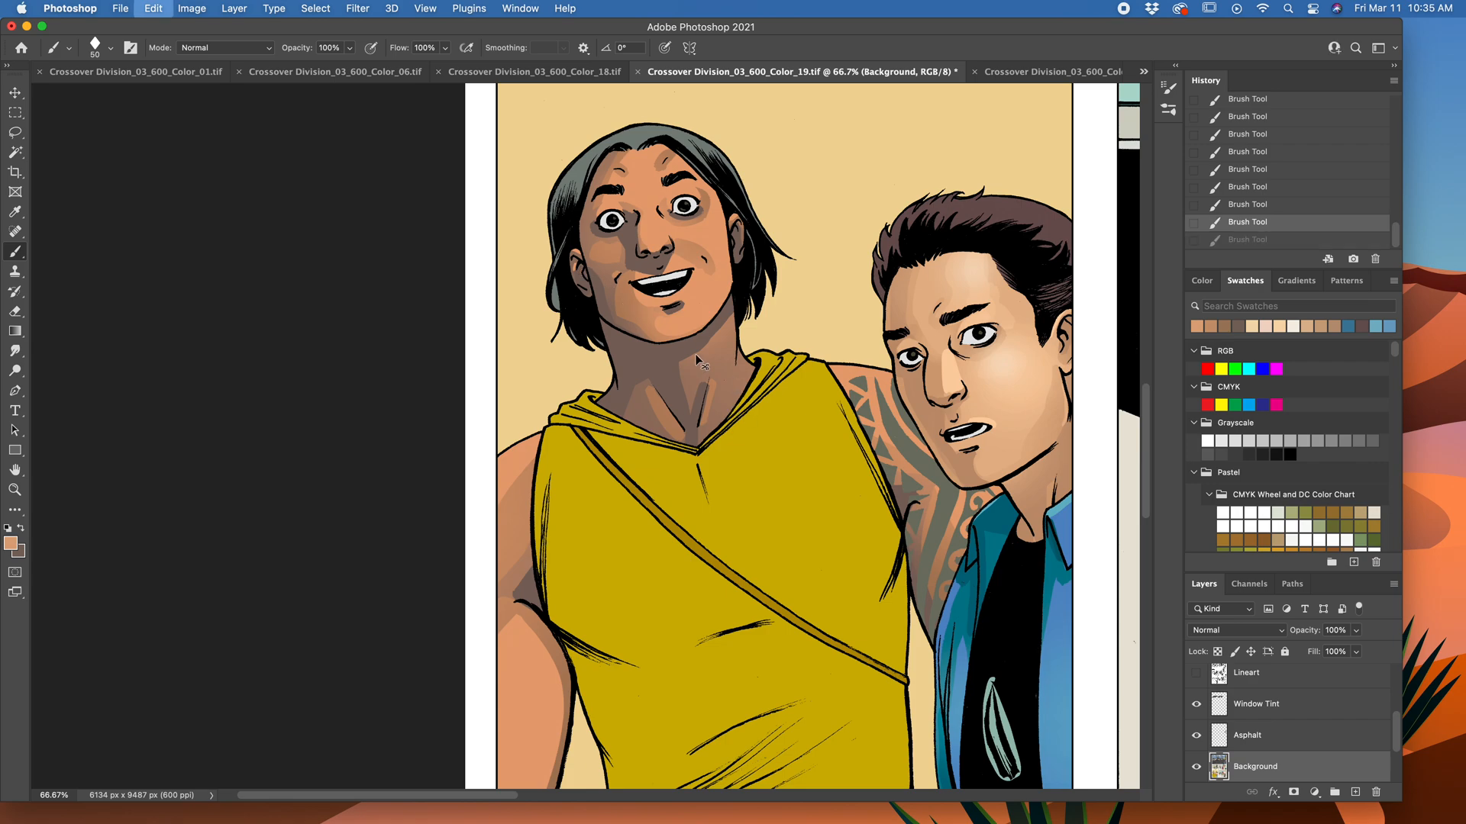
key("ctrl+z")
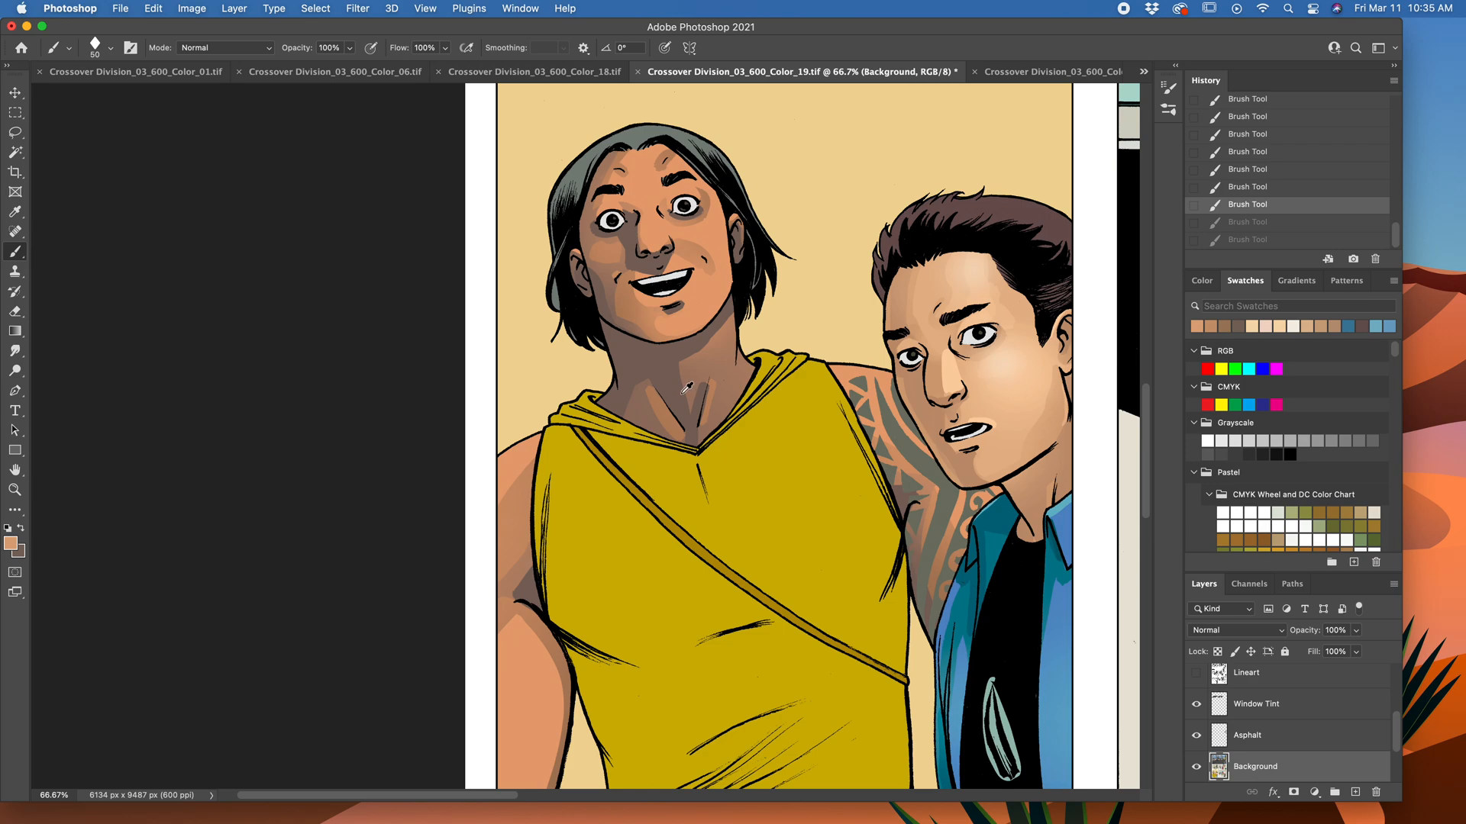
key("ctrl+shift+z")
key("ctrl+shift+z")
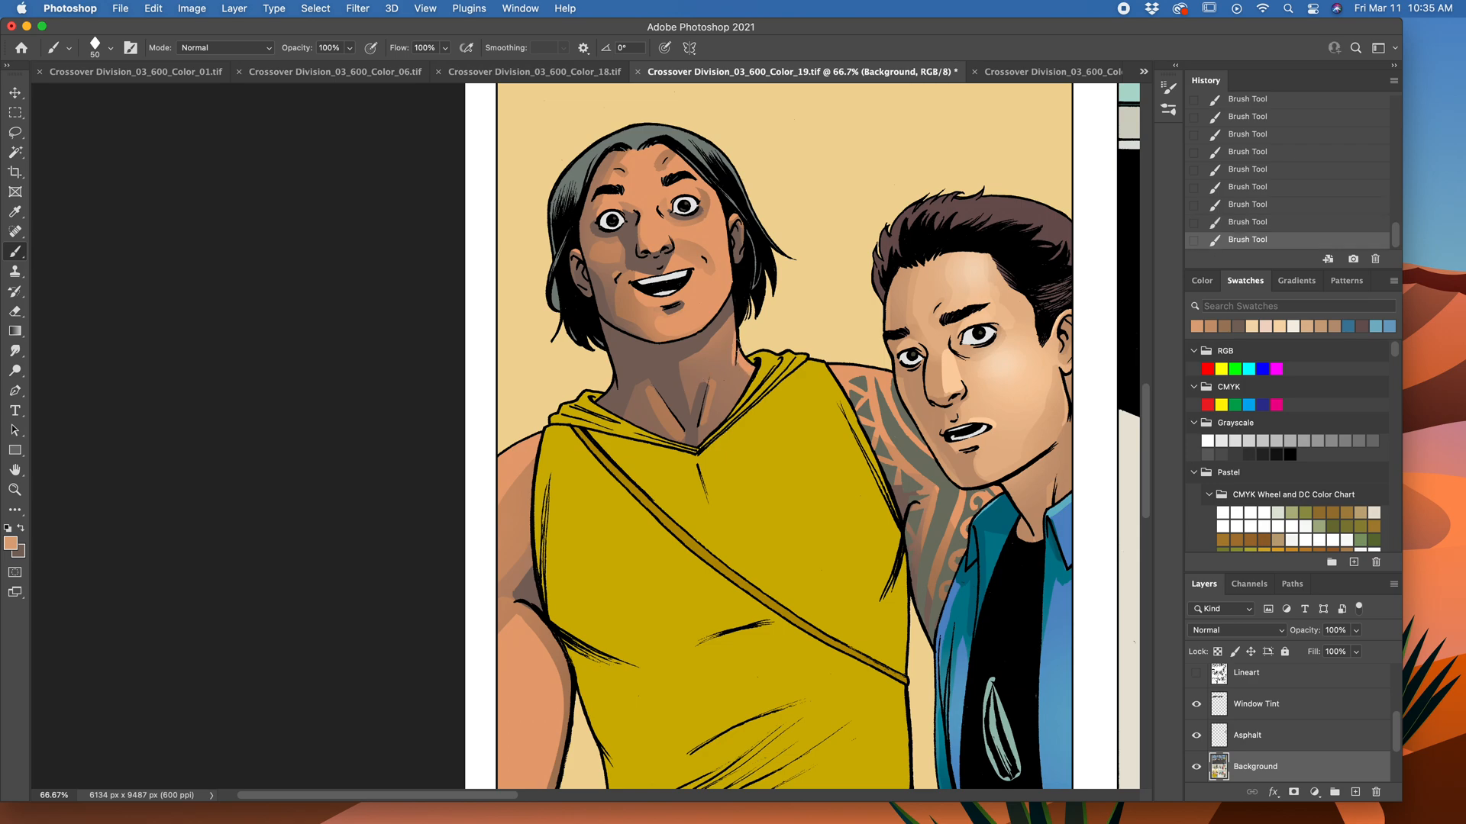
Step: Brush another light orange stroke along the neck tendon and check the shading against the rest of the page
left_click_drag(655, 393, 678, 431)
left_click_drag(795, 395, 747, 363)
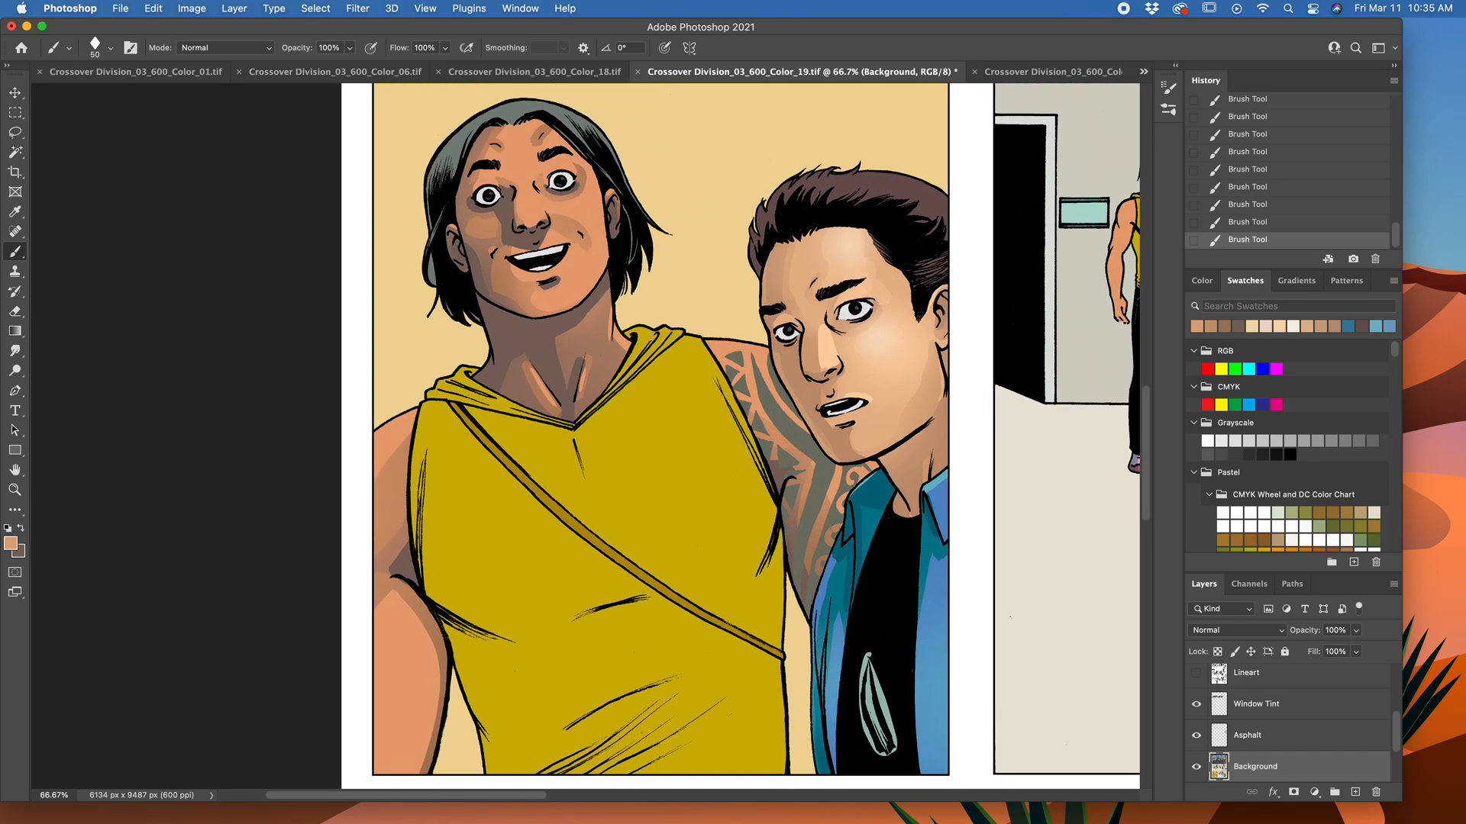
key("super+minus")
key("super+minus")
key("super+minus")
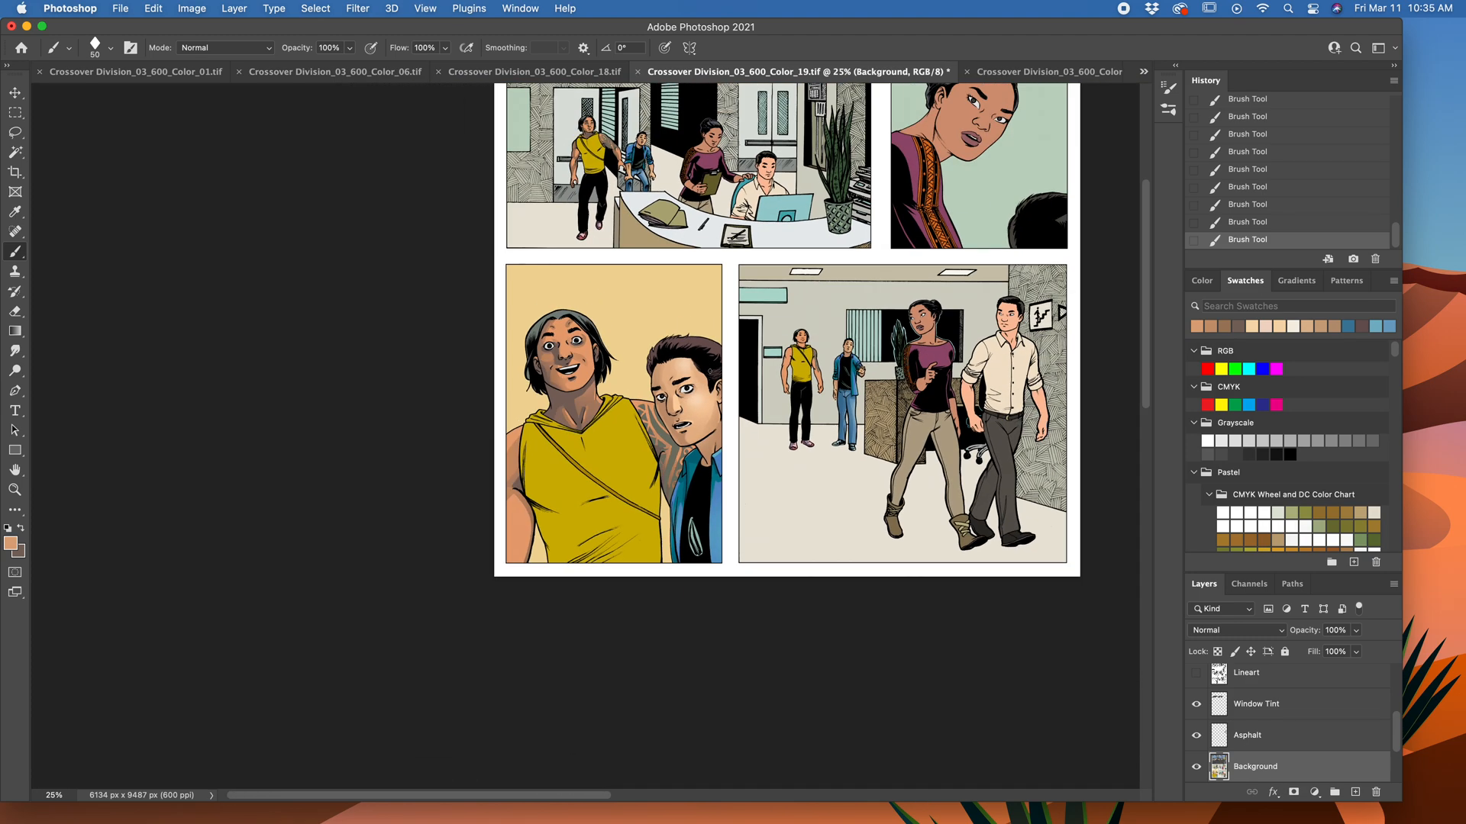
Step: Set pale peach as the foreground color and pale pink as the background color for the highlights
left_click(1264, 323)
key("x")
left_click(1264, 327)
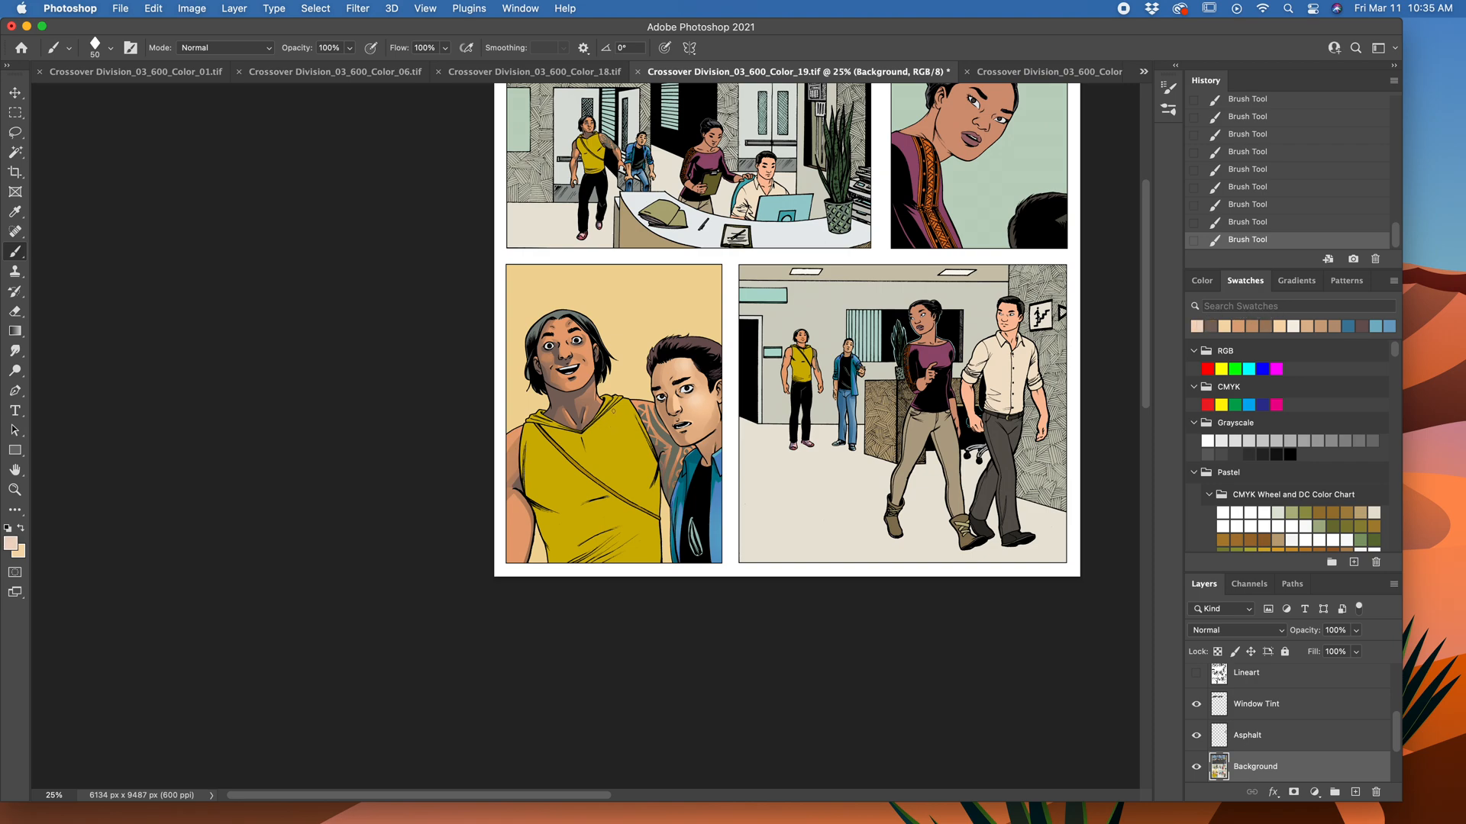
key("x")
key("super+plus")
key("super+plus")
key("super+plus")
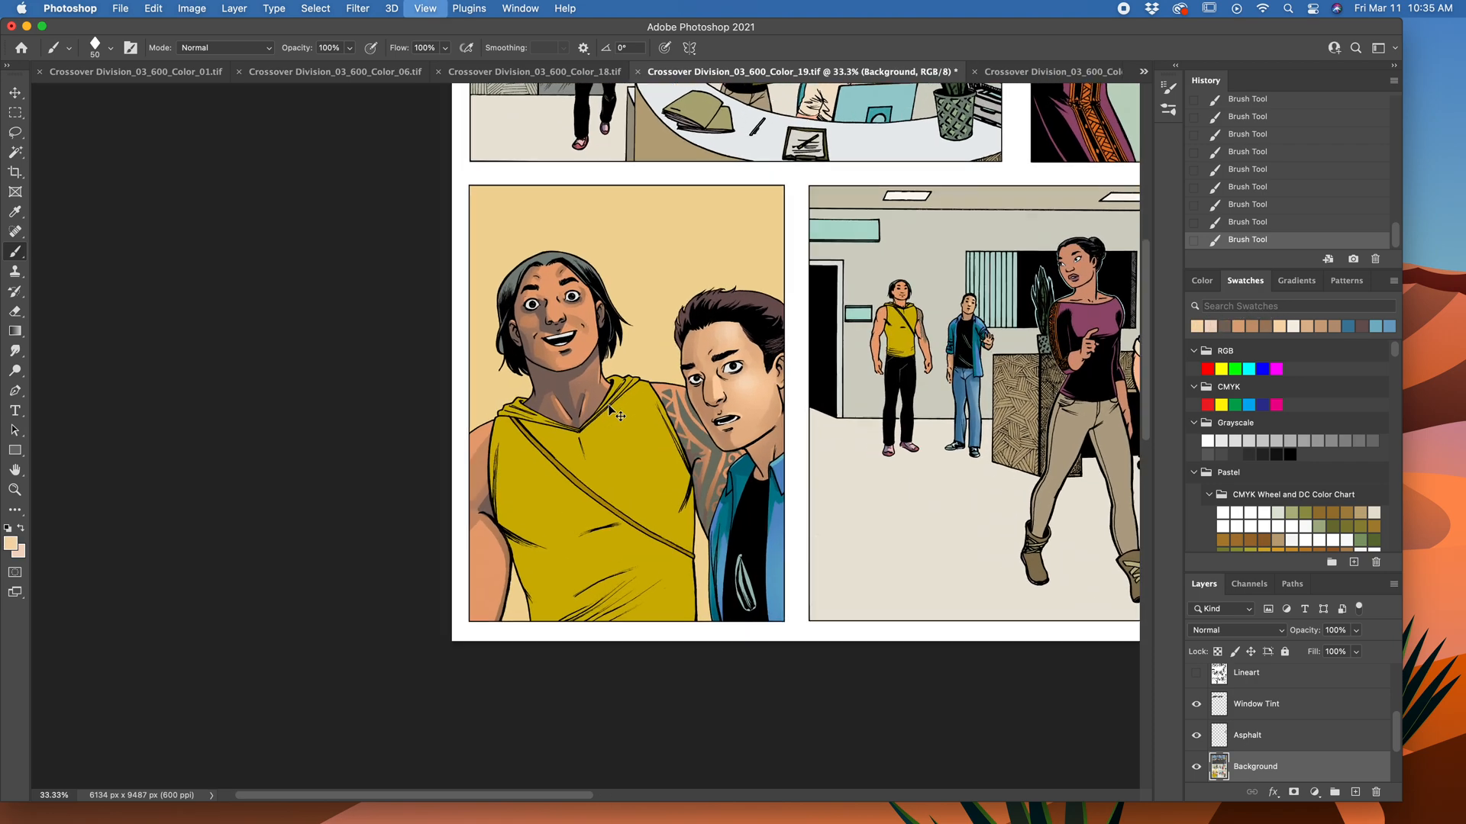
left_click_drag(684, 414, 742, 543)
Step: Set the brush opacity to 31% and its size to 150 px
mouse_move(349, 47)
left_mouse_down()
mouse_move(349, 70)
mouse_move(303, 67)
left_mouse_up()
key("bracketright")
key("bracketright")
key("bracketright")
key("bracketright")
key("bracketright")
key("bracketright")
key("bracketright")
Step: Try translucent pale peach highlight strokes on the man's forehead and cheek
mouse_move(585, 256)
left_mouse_down()
mouse_move(585, 292)
mouse_move(582, 280)
left_mouse_up()
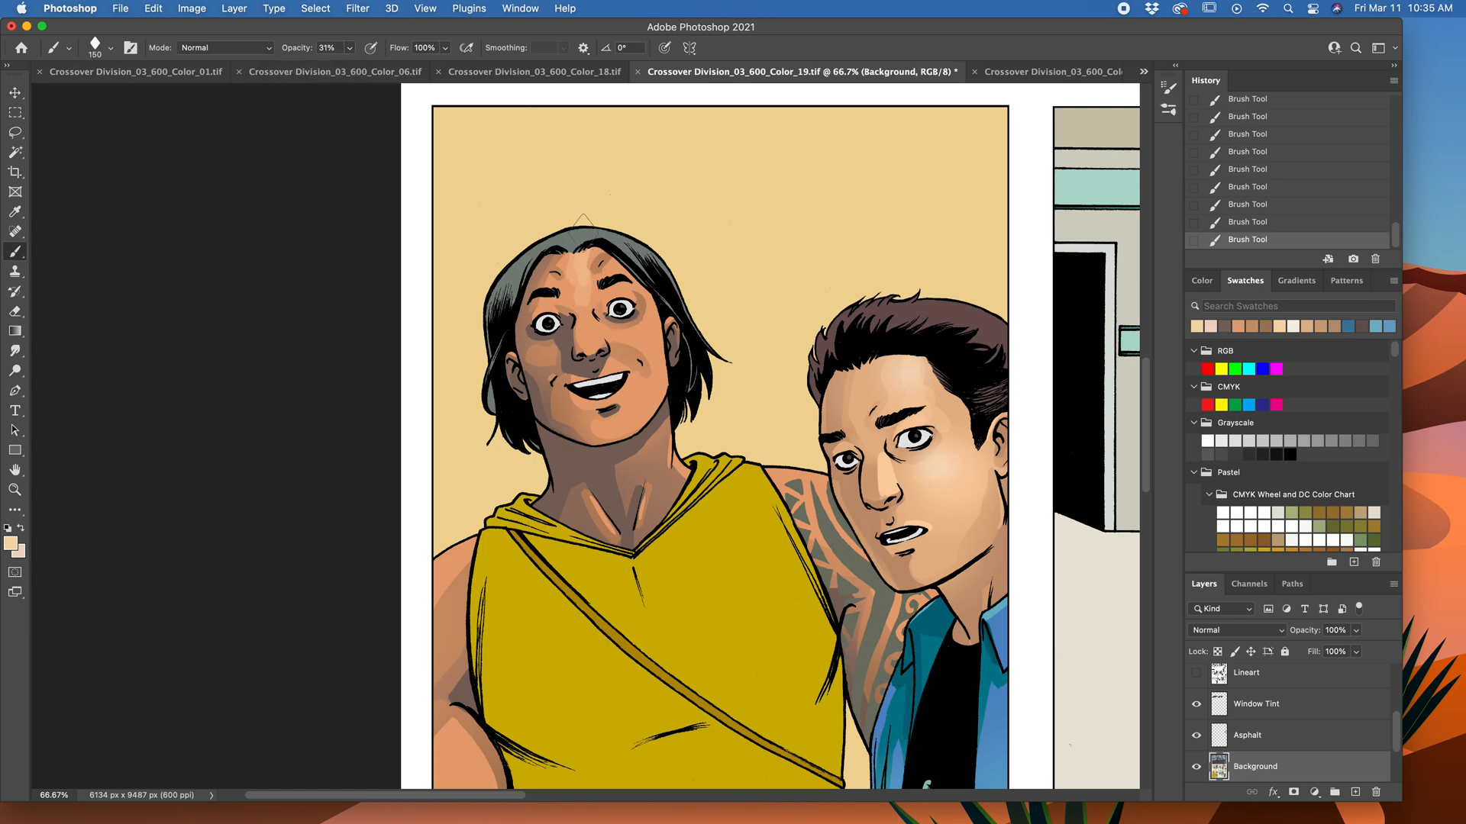
key("super+z")
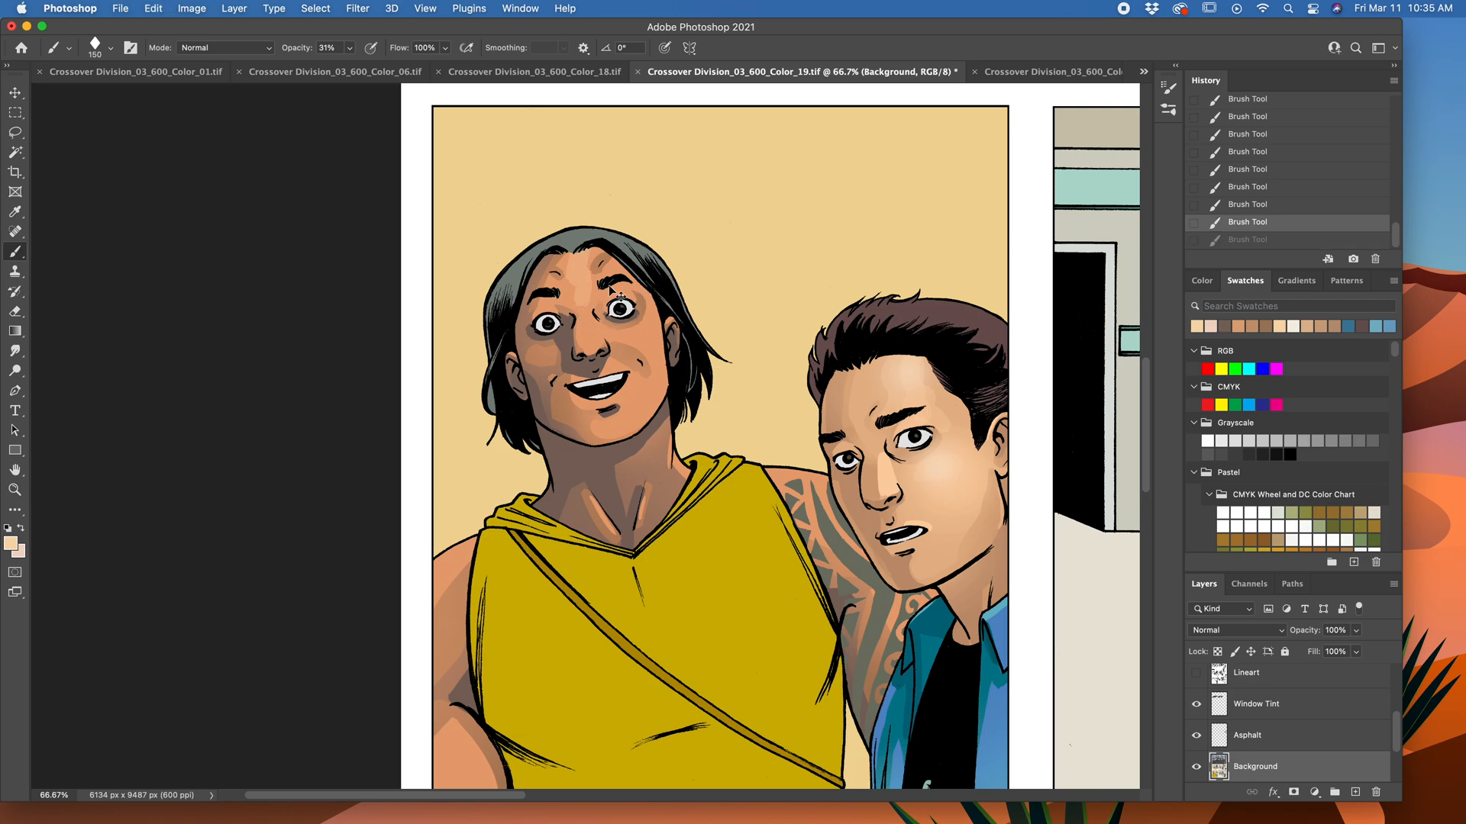
key("super+z")
mouse_move(658, 315)
left_mouse_down()
mouse_move(645, 334)
mouse_move(664, 363)
left_mouse_up()
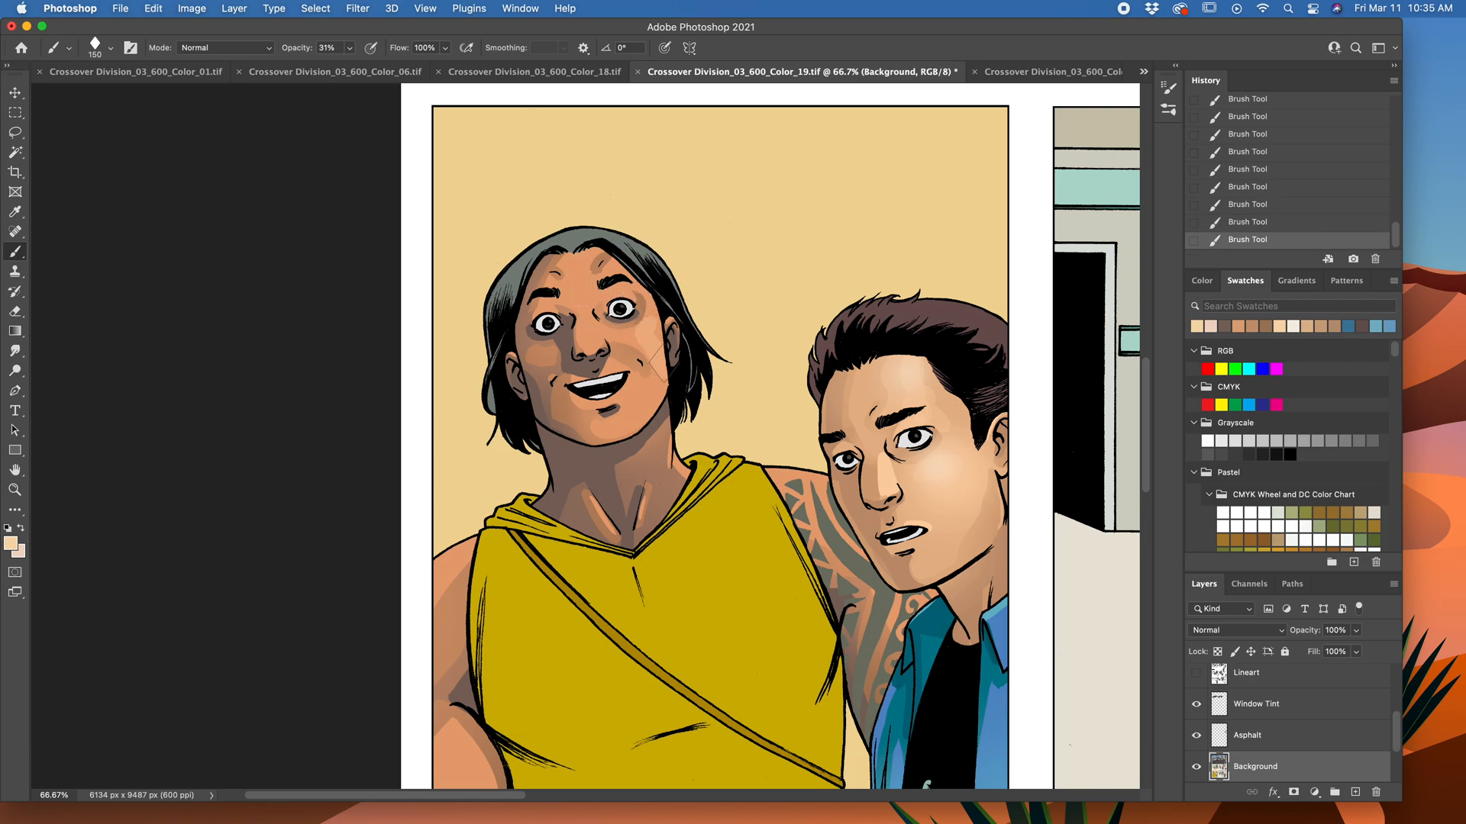
left_click_drag(654, 306, 661, 361)
key("super+z")
Step: Try a pale peach highlight along the man's nose, comparing the face with and without it
left_click_drag(590, 313, 600, 339)
key("super+z")
key("super+shift+z")
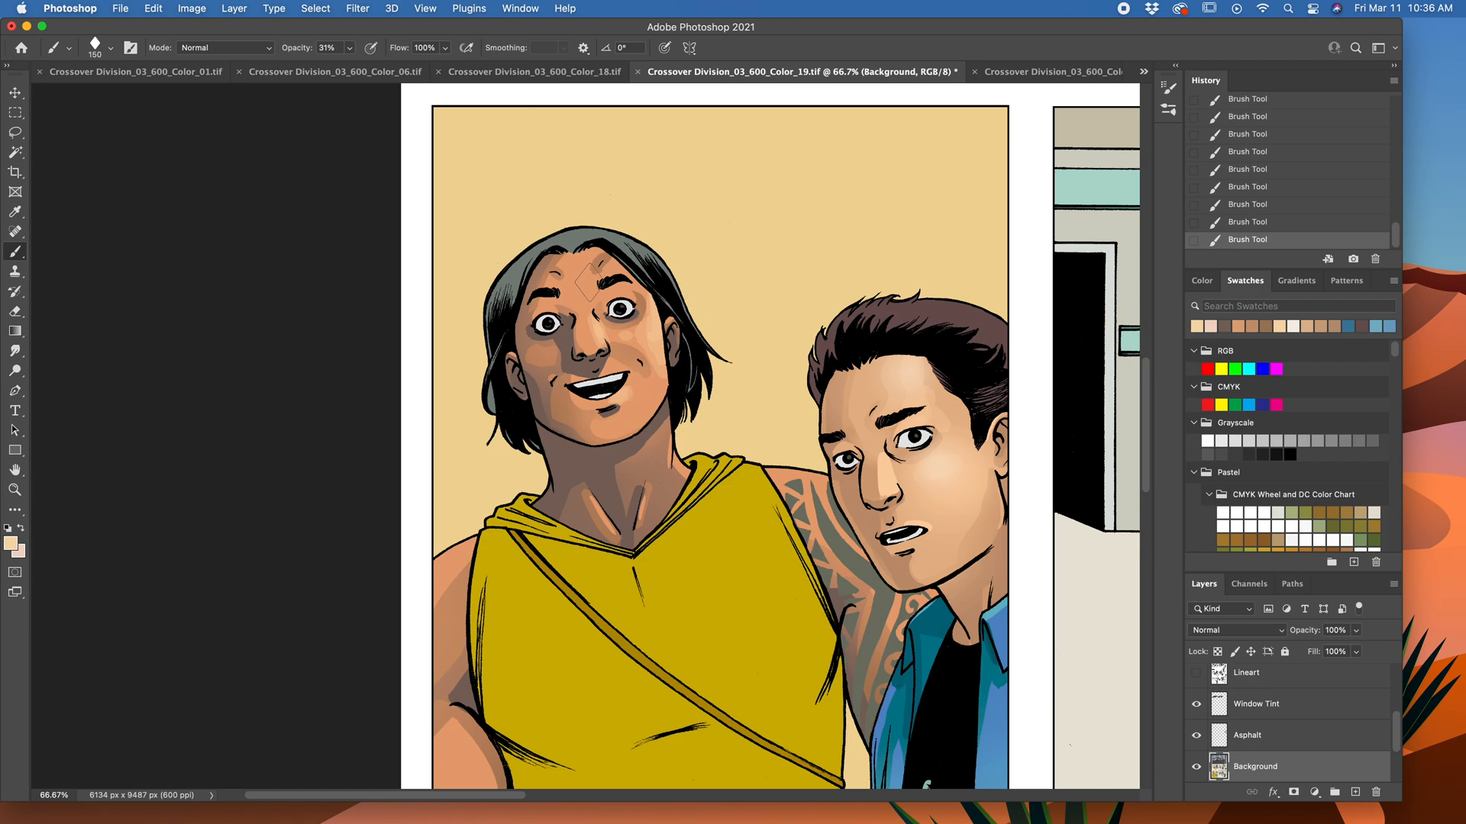
key("super+z")
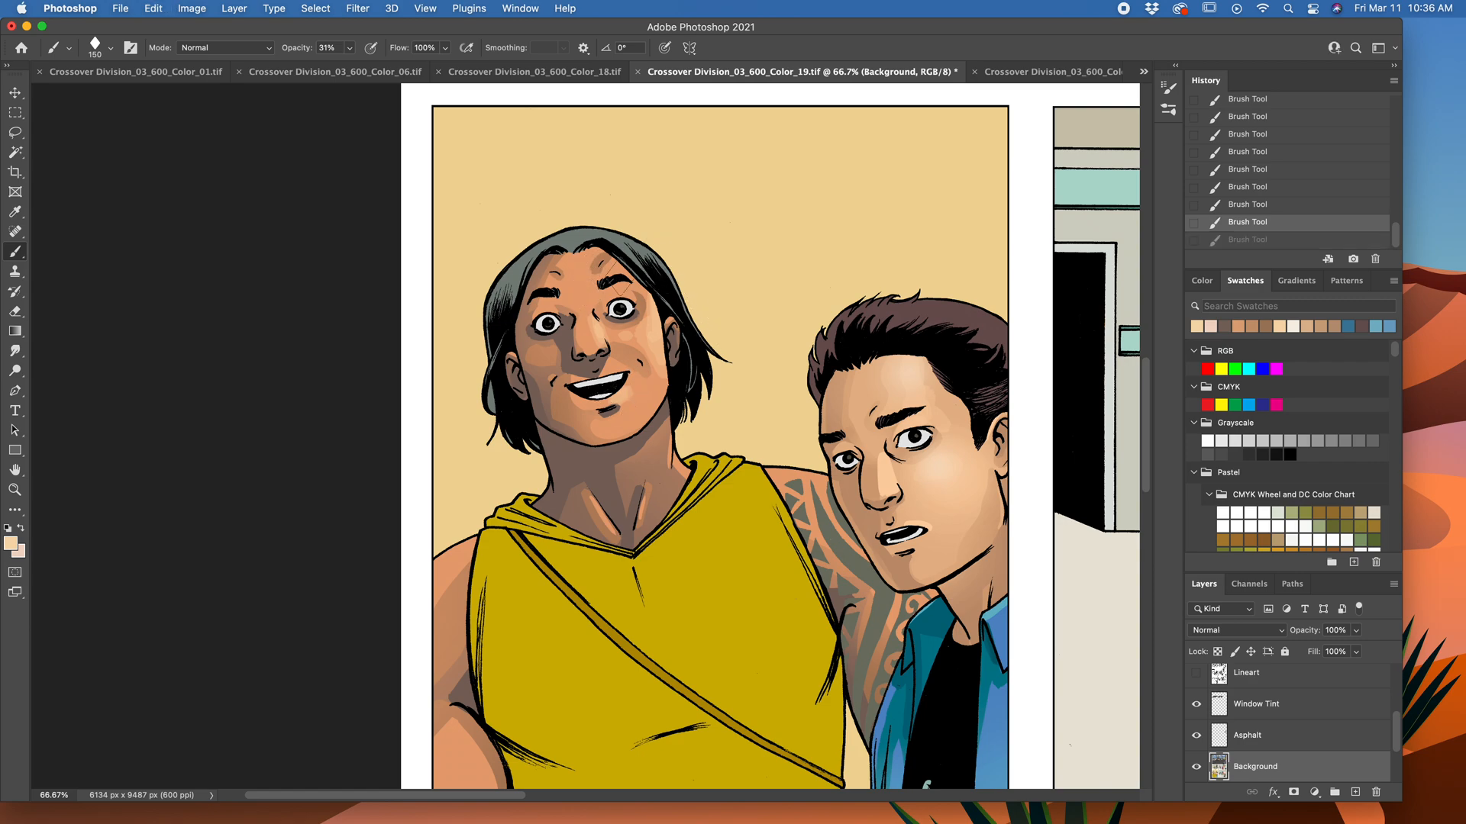
key("super+shift+z")
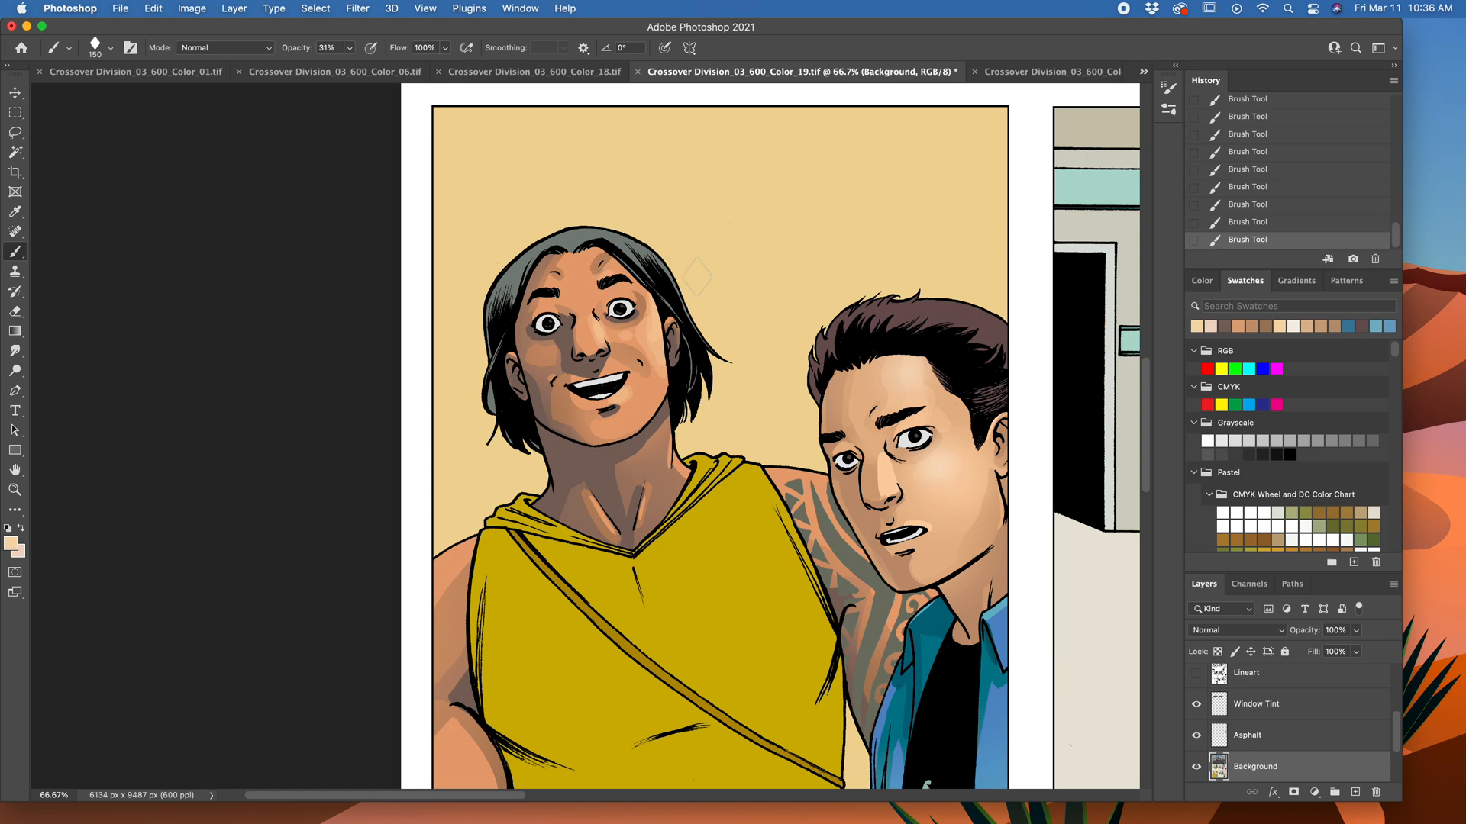
key("super+z")
key("super+shift+z")
key("super+z")
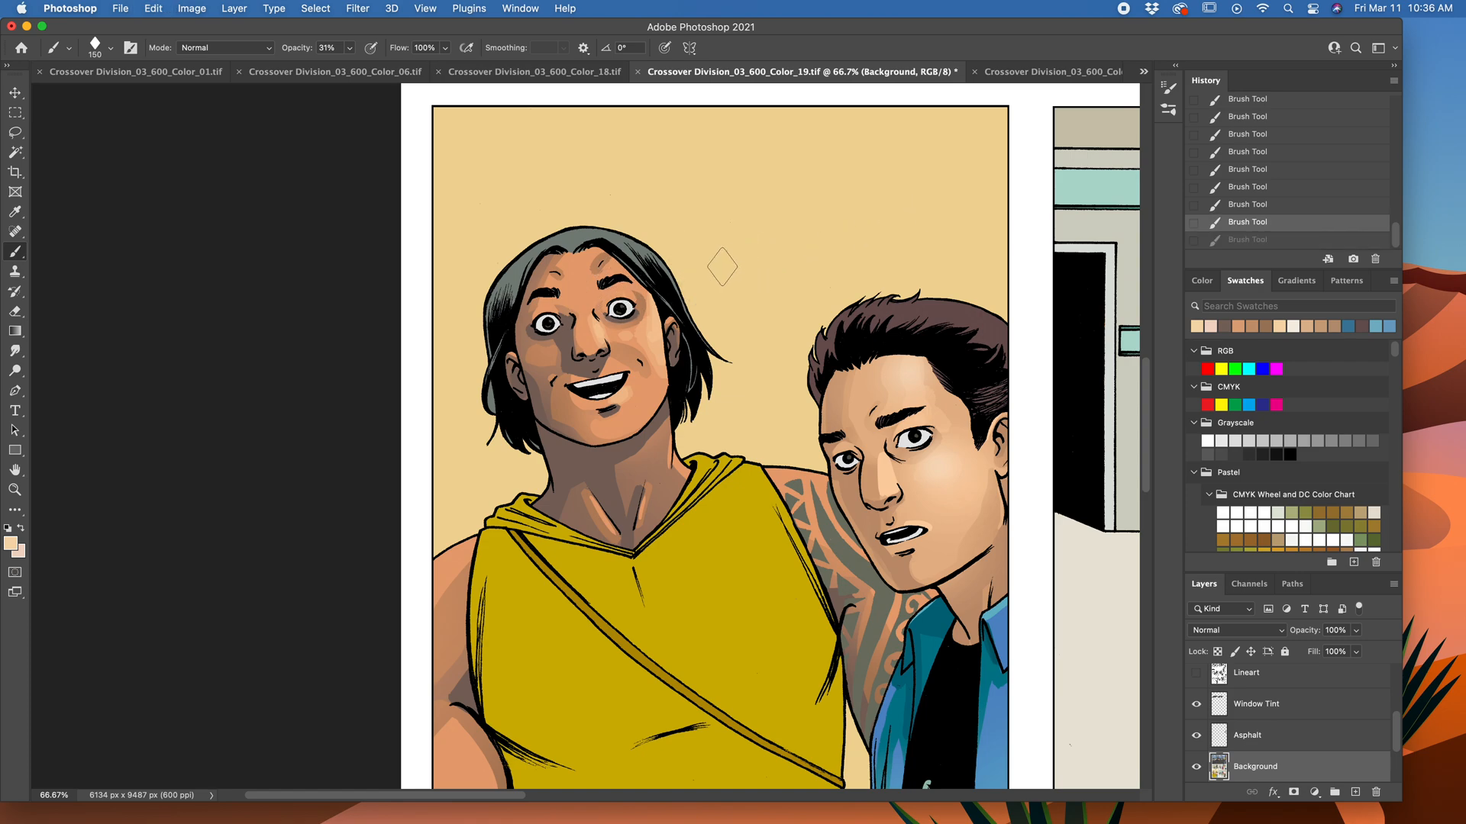
Step: Try another cheek highlight and step back in the history to the brush state before the accidental cut
left_click_drag(798, 456, 754, 436)
left_click_drag(813, 439, 776, 372)
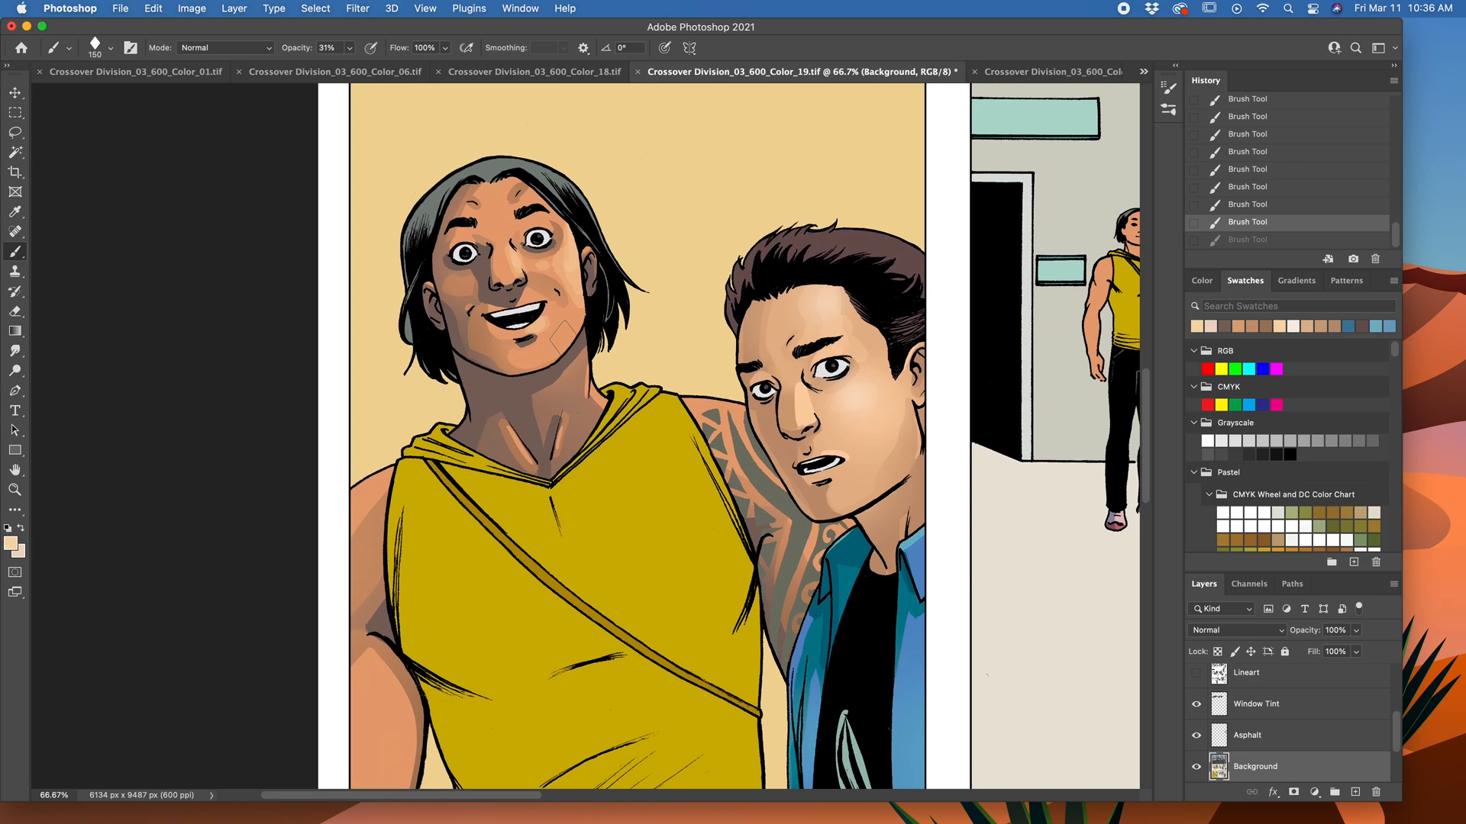
left_click_drag(592, 282, 607, 303)
key("super+z")
key("super+x")
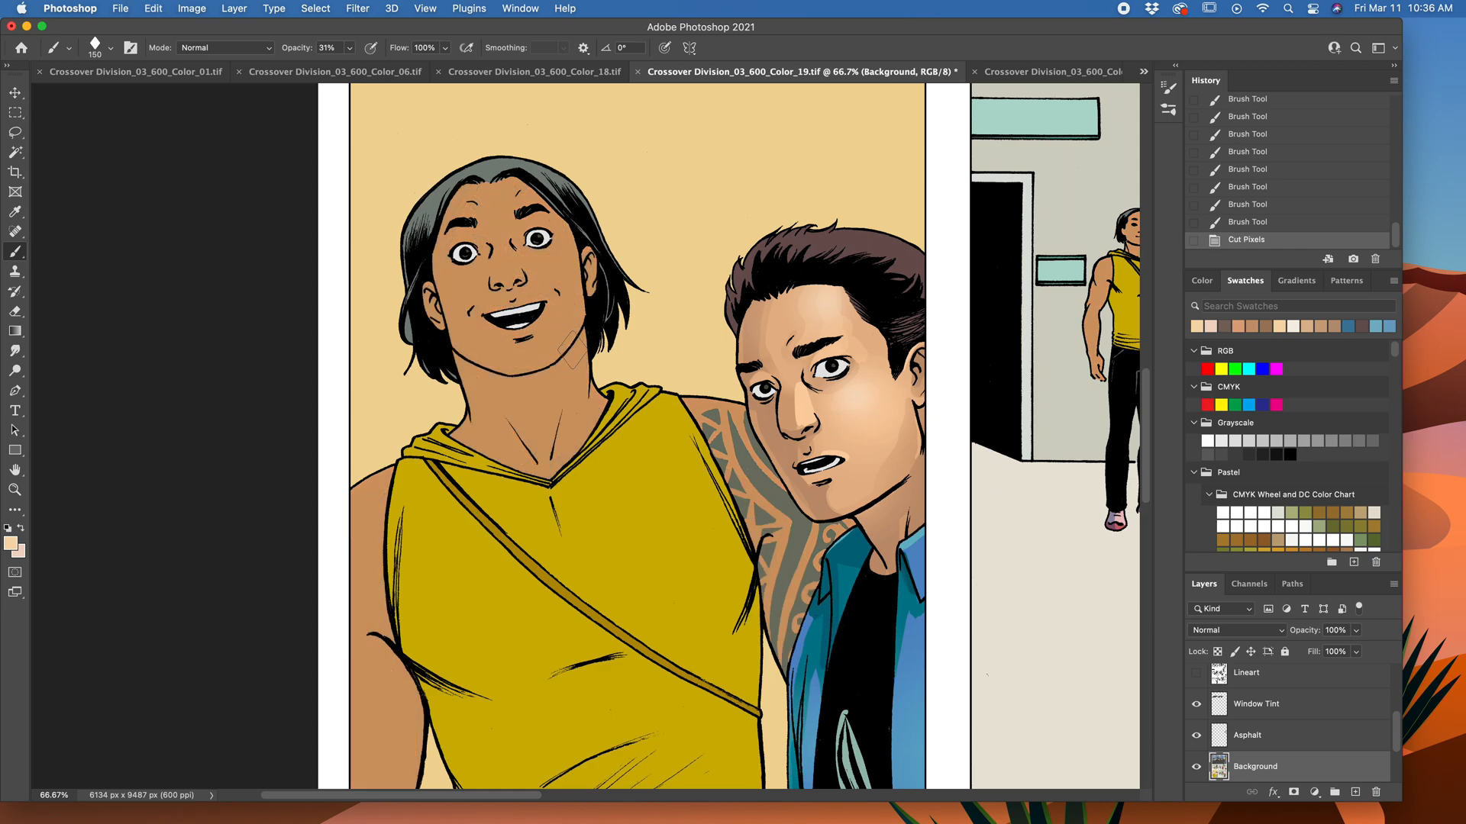
left_click(1252, 208)
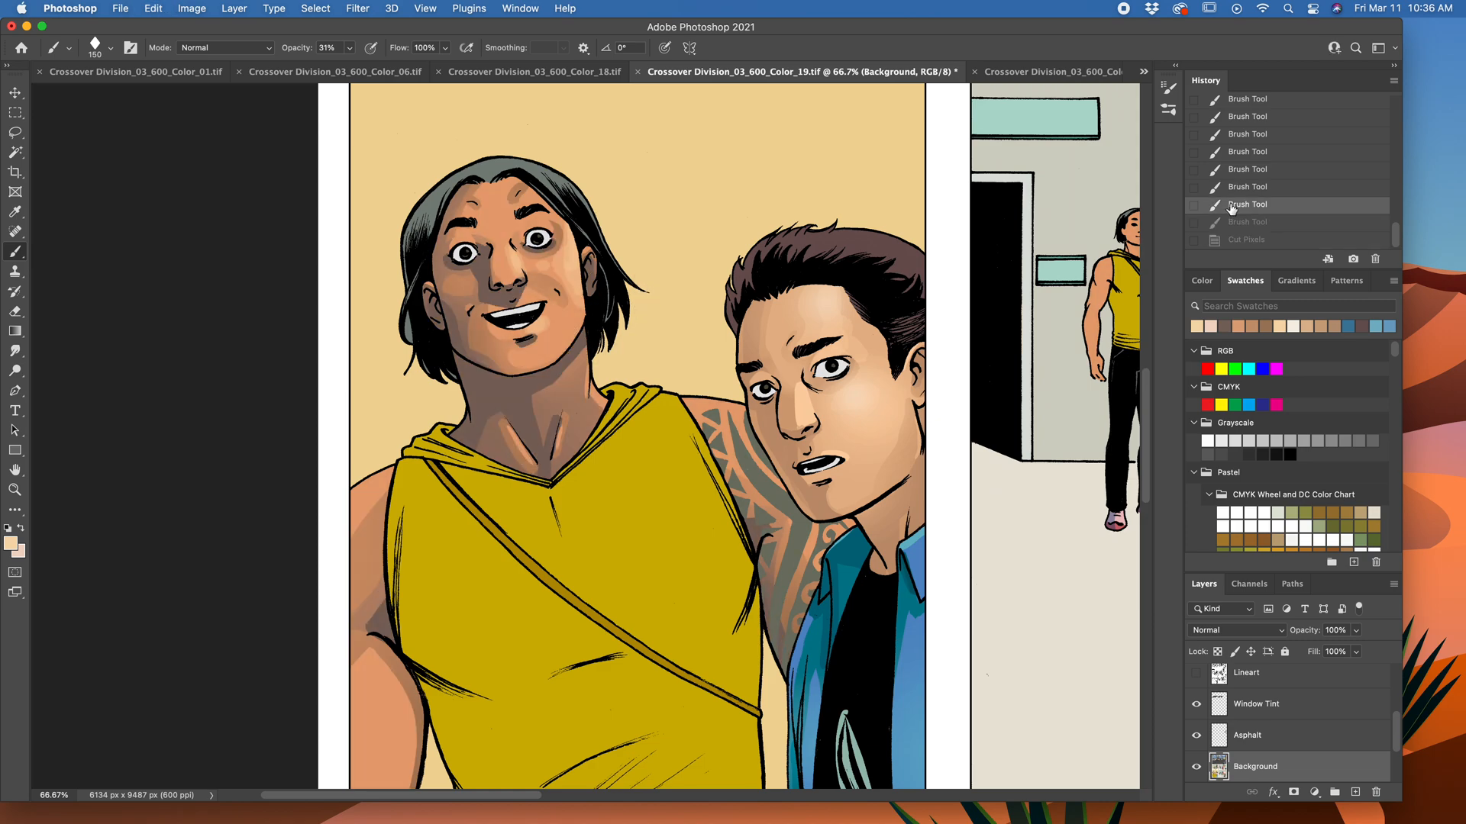
Step: Reduce the brush to 70 px and paint a translucent pale peach highlight on the man's cheek
key("bracketleft")
key("bracketleft")
key("bracketleft")
key("bracketleft")
left_click_drag(561, 348, 594, 303)
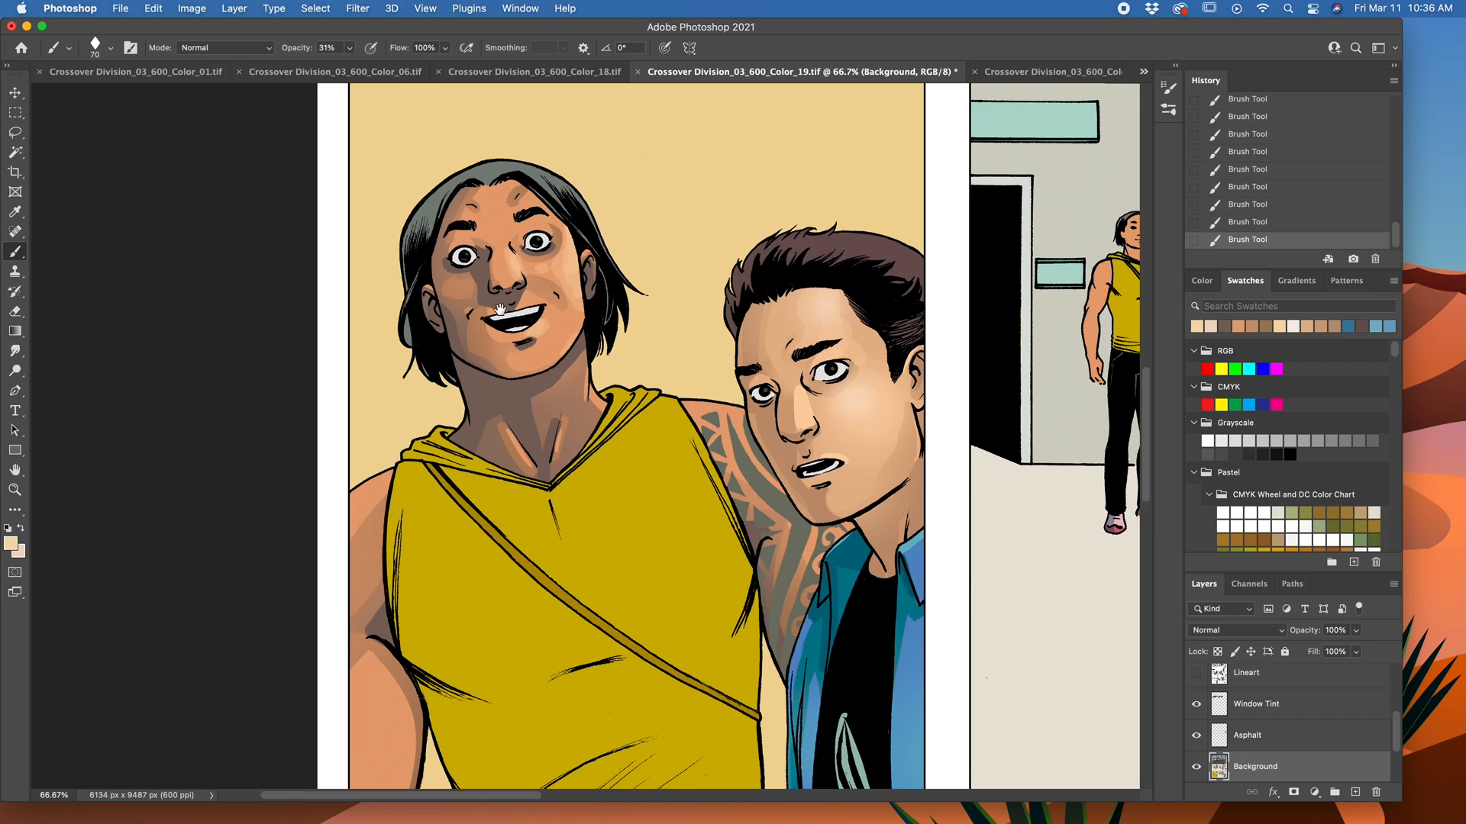
left_click_drag(738, 339, 712, 324)
key("super+minus")
key("super+minus")
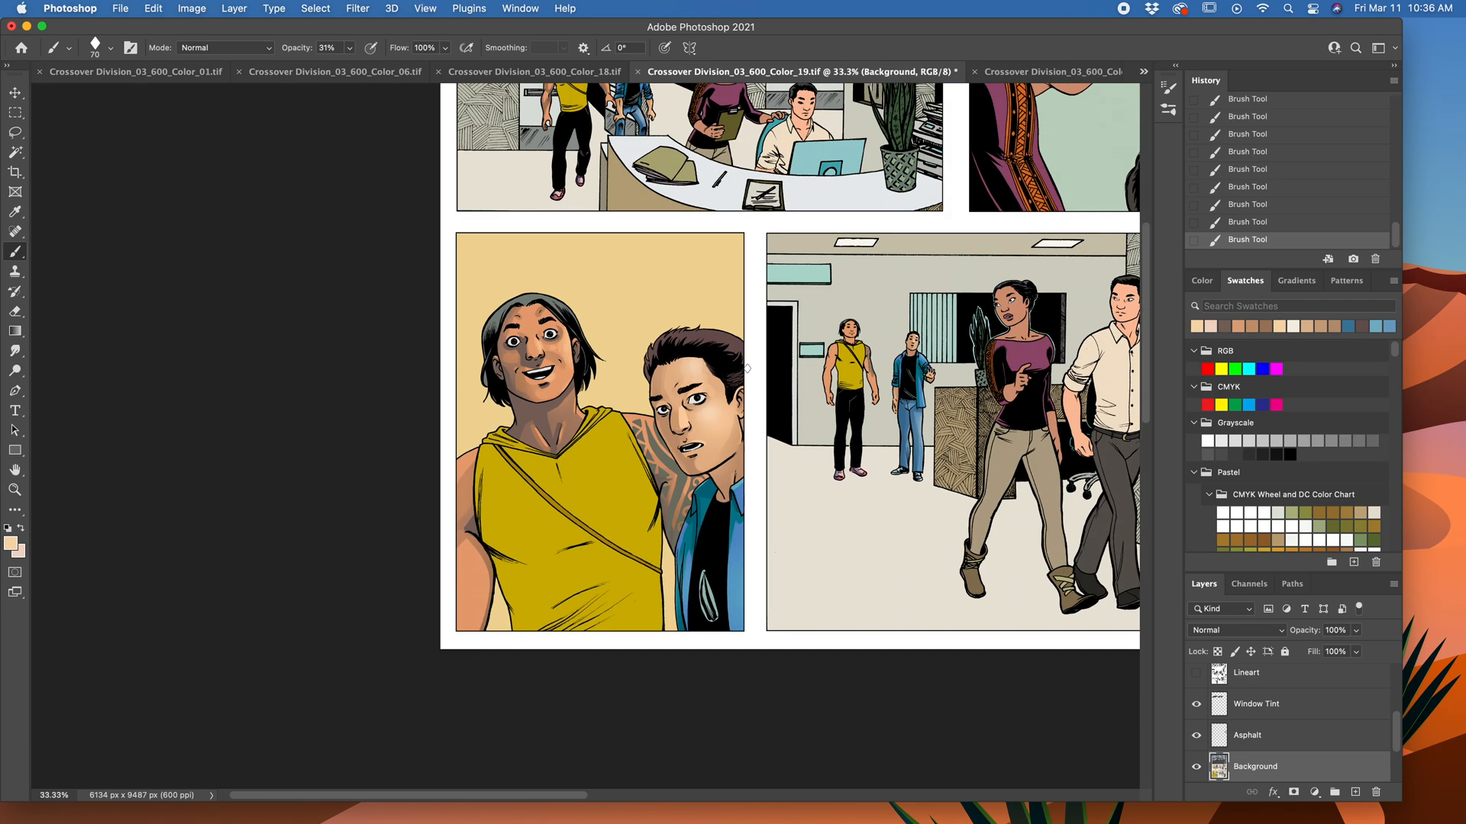
Step: Enlarge the brush to 250 px
key("bracketright")
key("bracketright")
key("bracketright")
key("bracketright")
left_click_drag(751, 455, 740, 450)
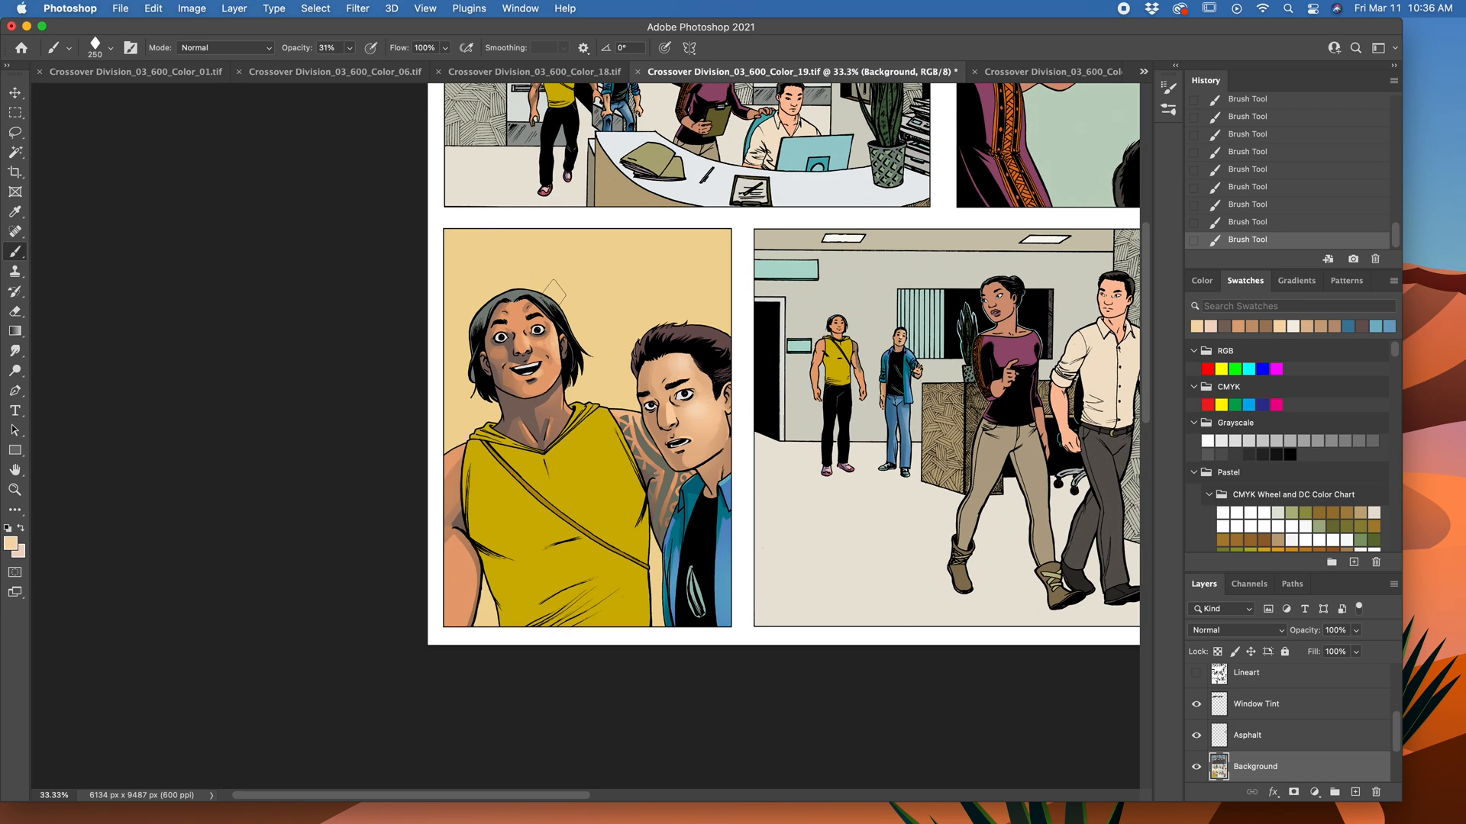
left_click_drag(852, 432, 821, 465)
mouse_move(677, 324)
left_mouse_down()
mouse_move(644, 375)
mouse_move(665, 336)
left_mouse_up()
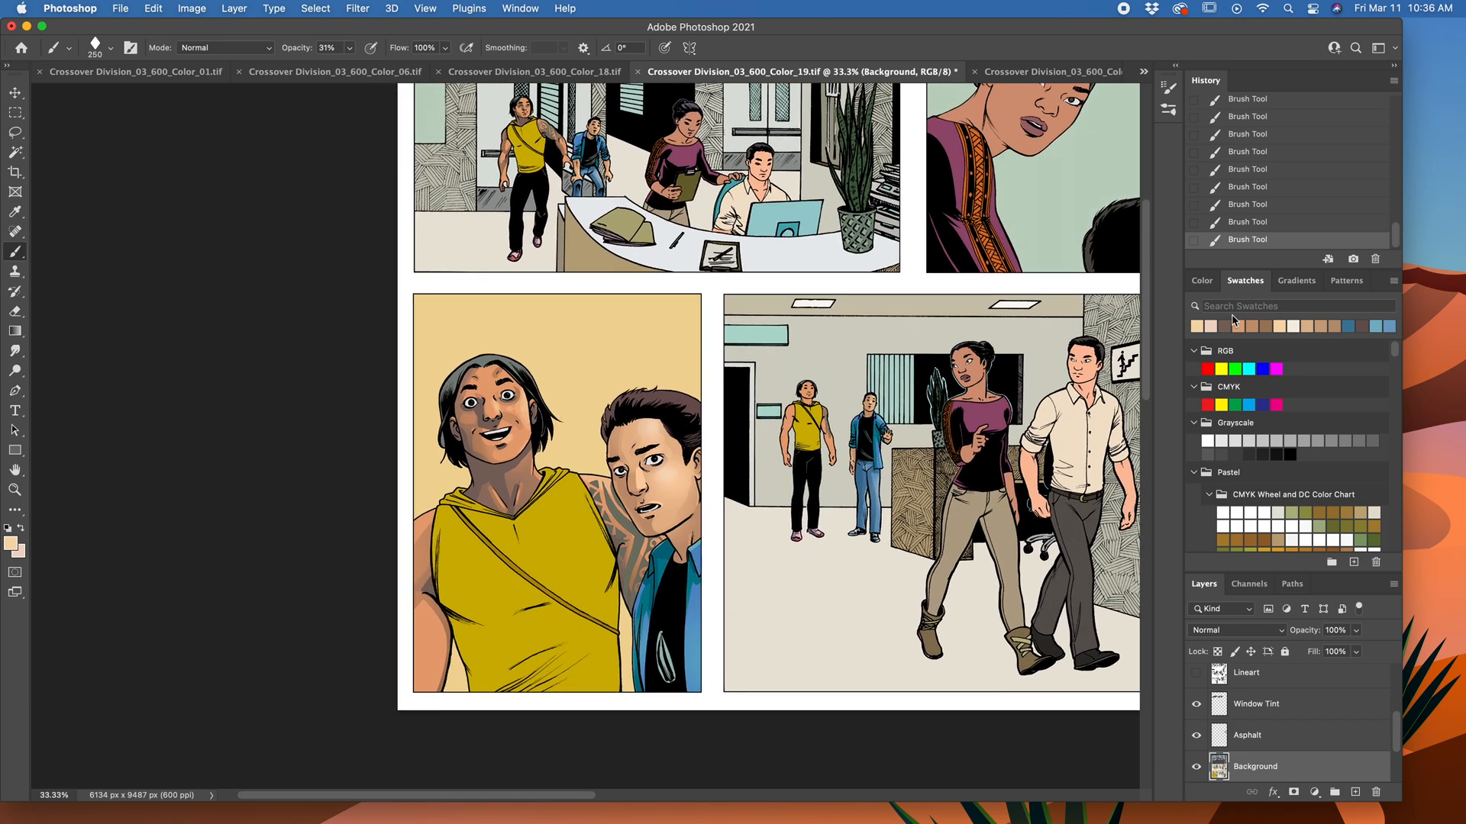
Step: Choose the light orange swatch and apply soft gradients over the man's face and tattooed shoulder with the Gradient tool
left_click(1224, 324)
key("g")
left_click_drag(492, 405, 523, 394)
mouse_move(519, 411)
left_mouse_down()
mouse_move(531, 391)
mouse_move(526, 430)
left_mouse_up()
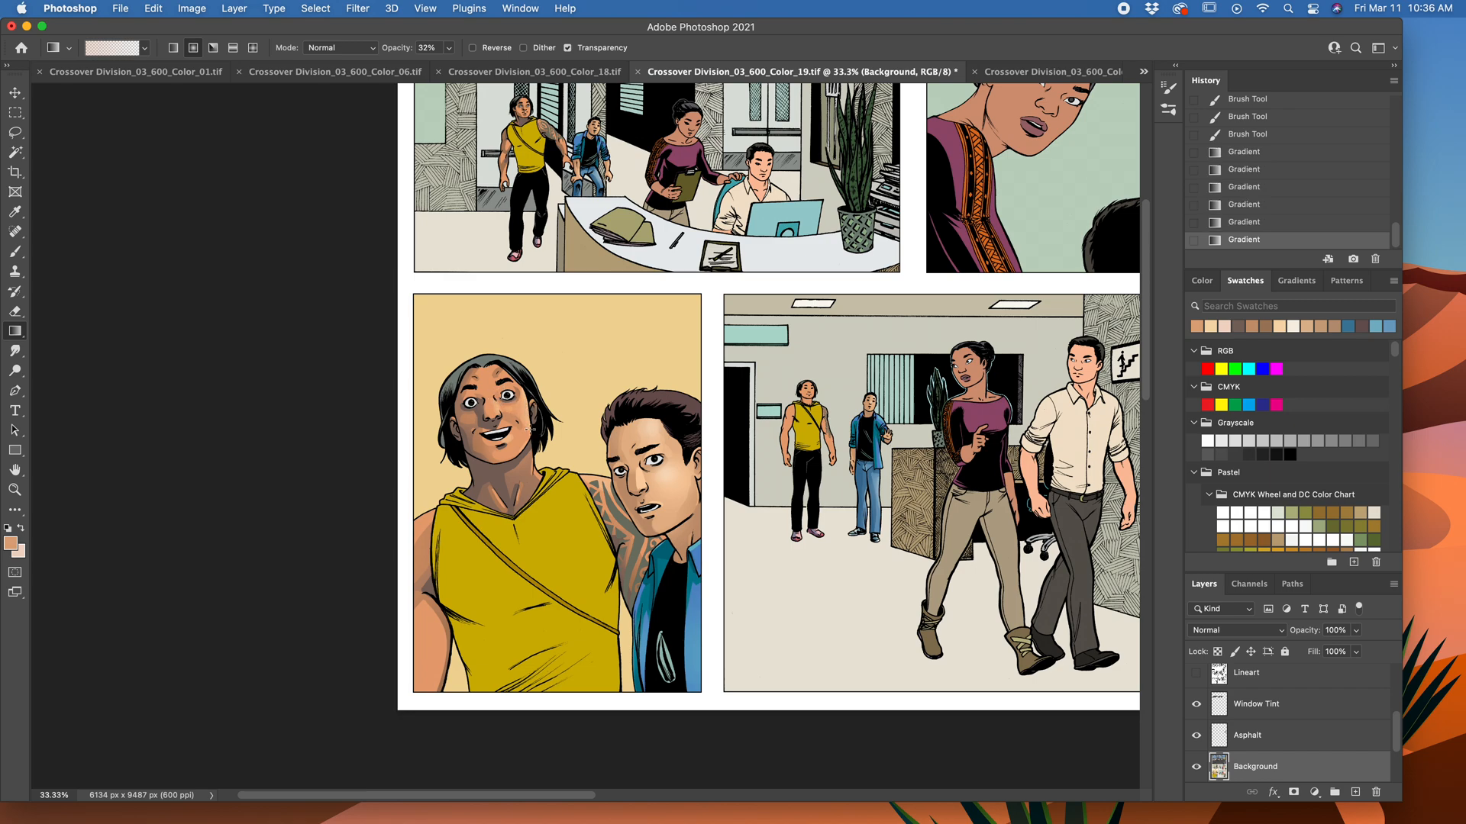
left_click_drag(602, 487, 607, 470)
left_click_drag(603, 490, 606, 477)
Step: Sample the pink-red color patch in Crossover Division_03_600_Color_01.tif and return to Crossover Division_03_600_Color_19.tif
left_click(190, 74)
left_click_drag(383, 350, 965, 157)
left_click_drag(580, 628, 607, 350)
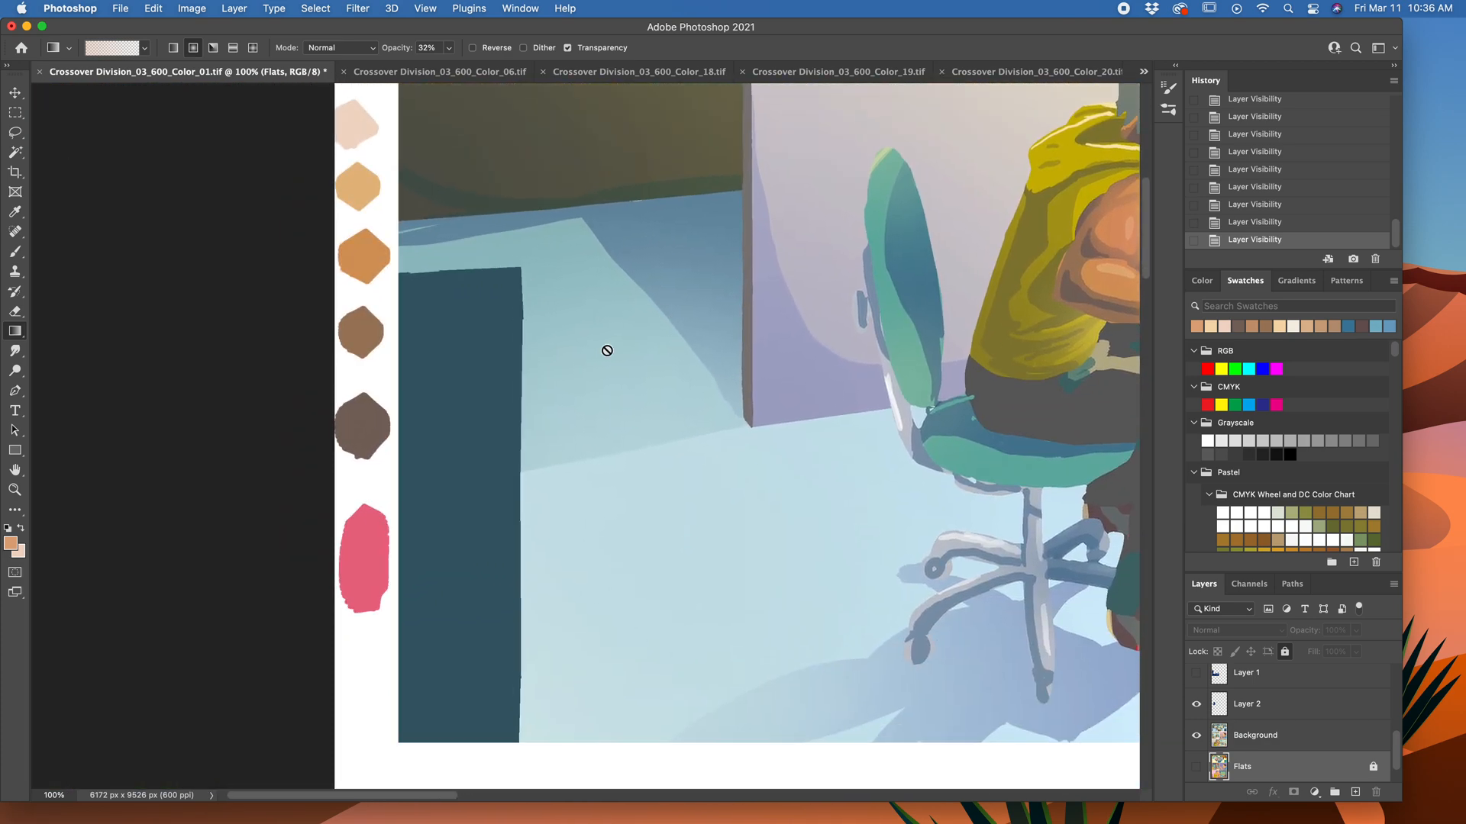
key("i")
left_click(377, 542)
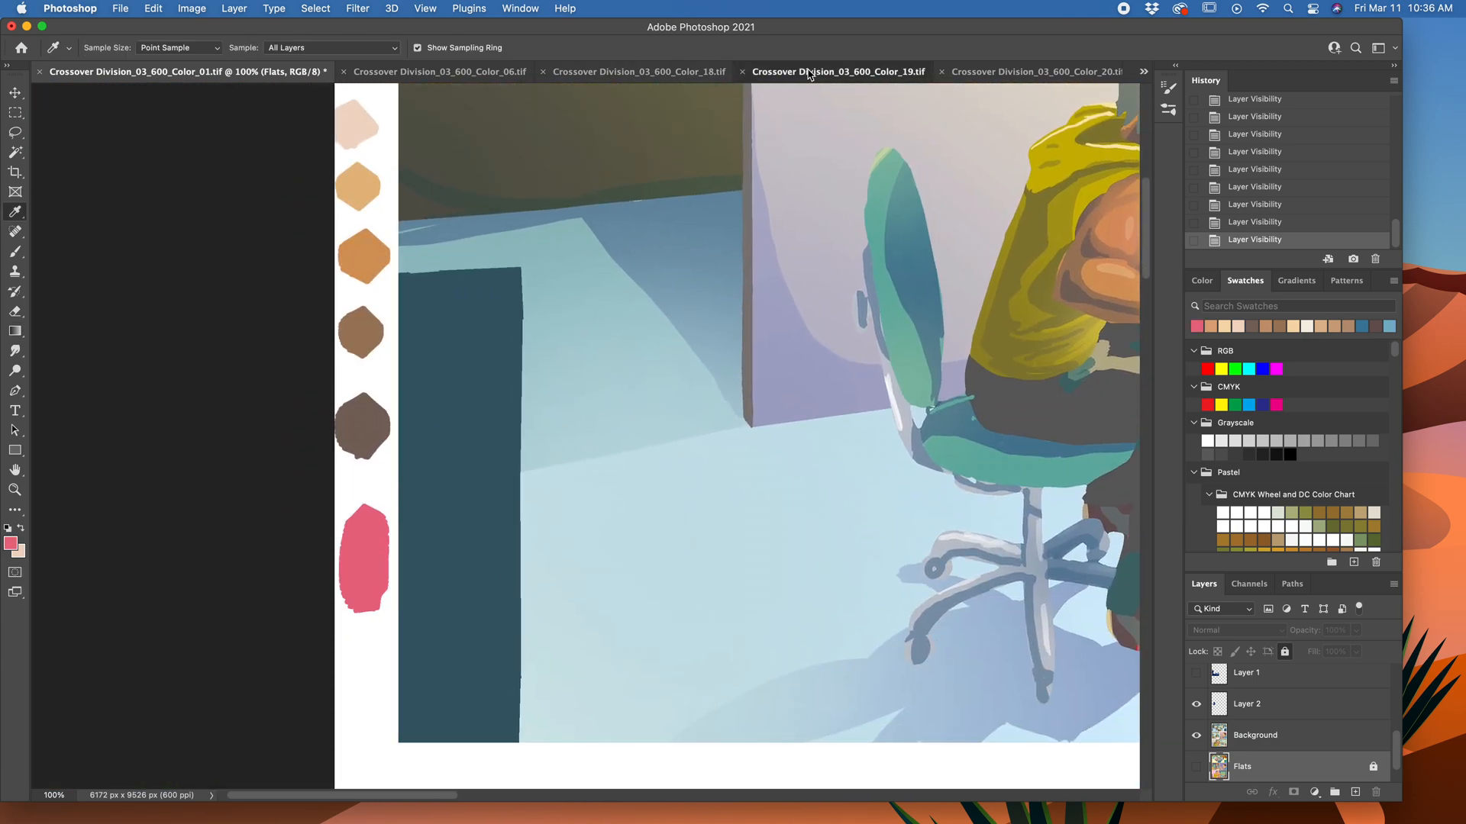
left_click(752, 74)
Step: Set the gradient opacity to 13% and apply the pink-red gradient over the man's nose and forehead, reverting the accidental layer reorder
left_click_drag(586, 495, 623, 422)
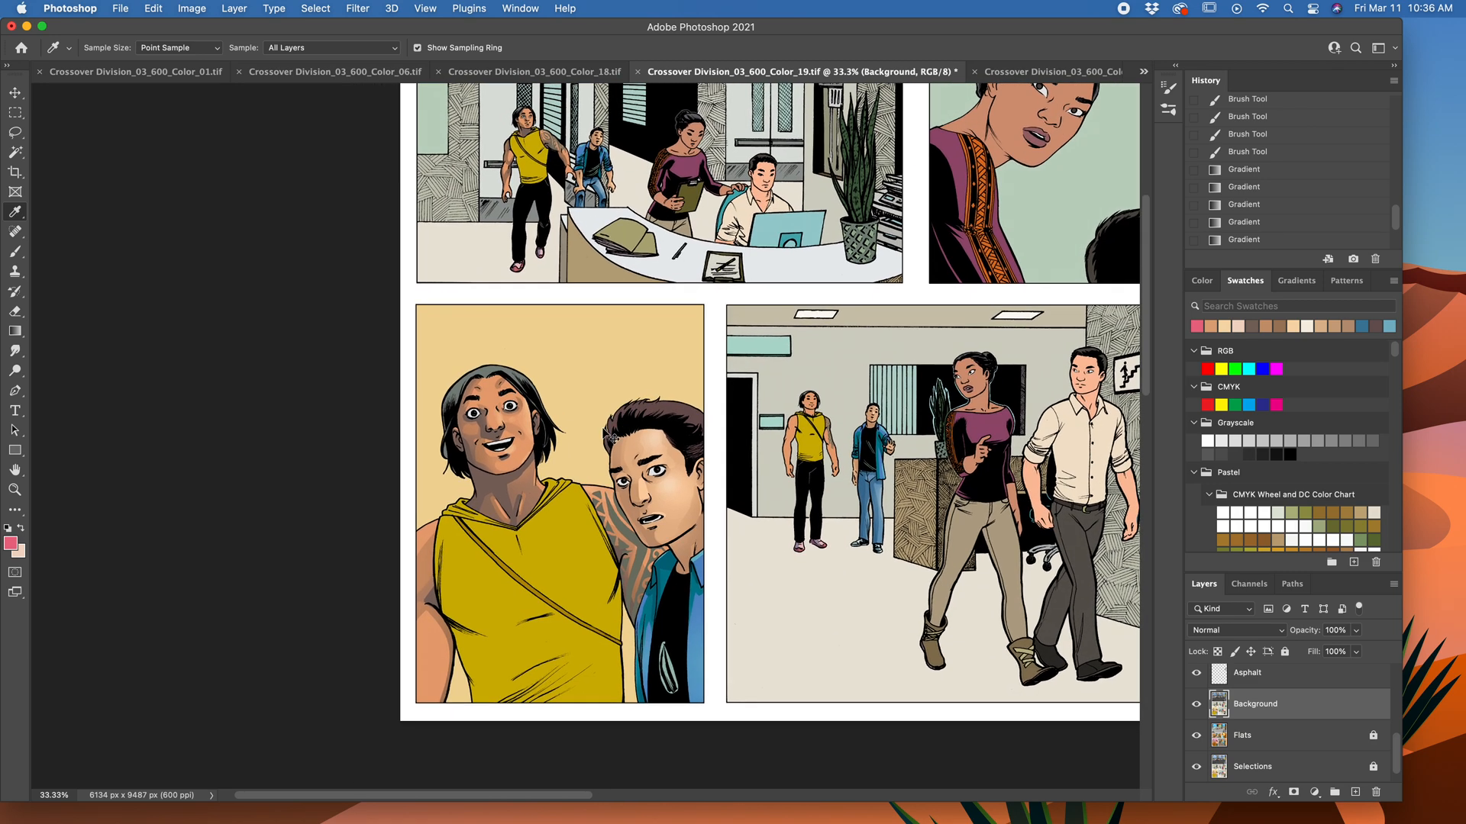
key("super+1")
left_click_drag(537, 447, 758, 465)
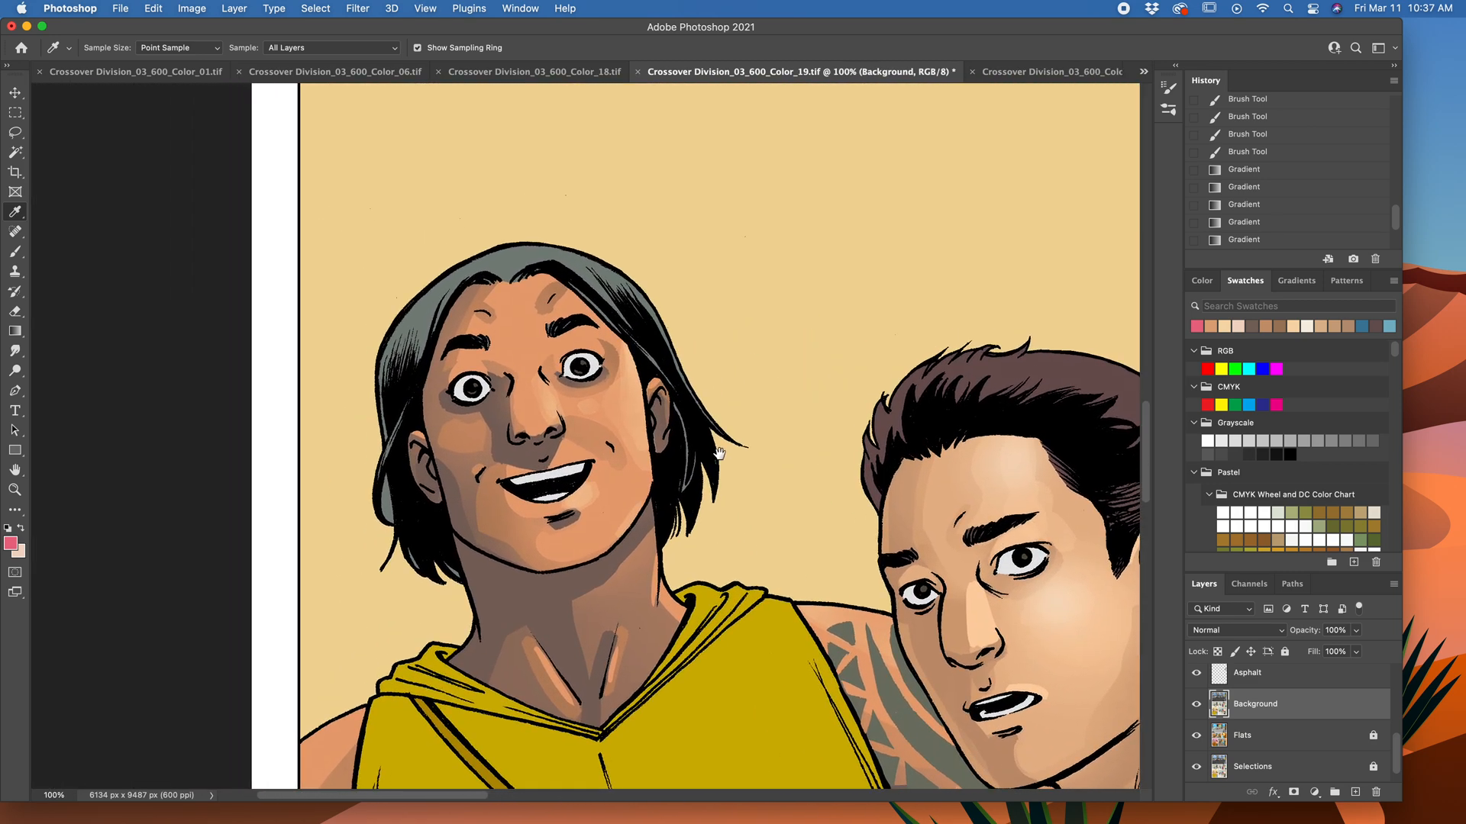
key("g")
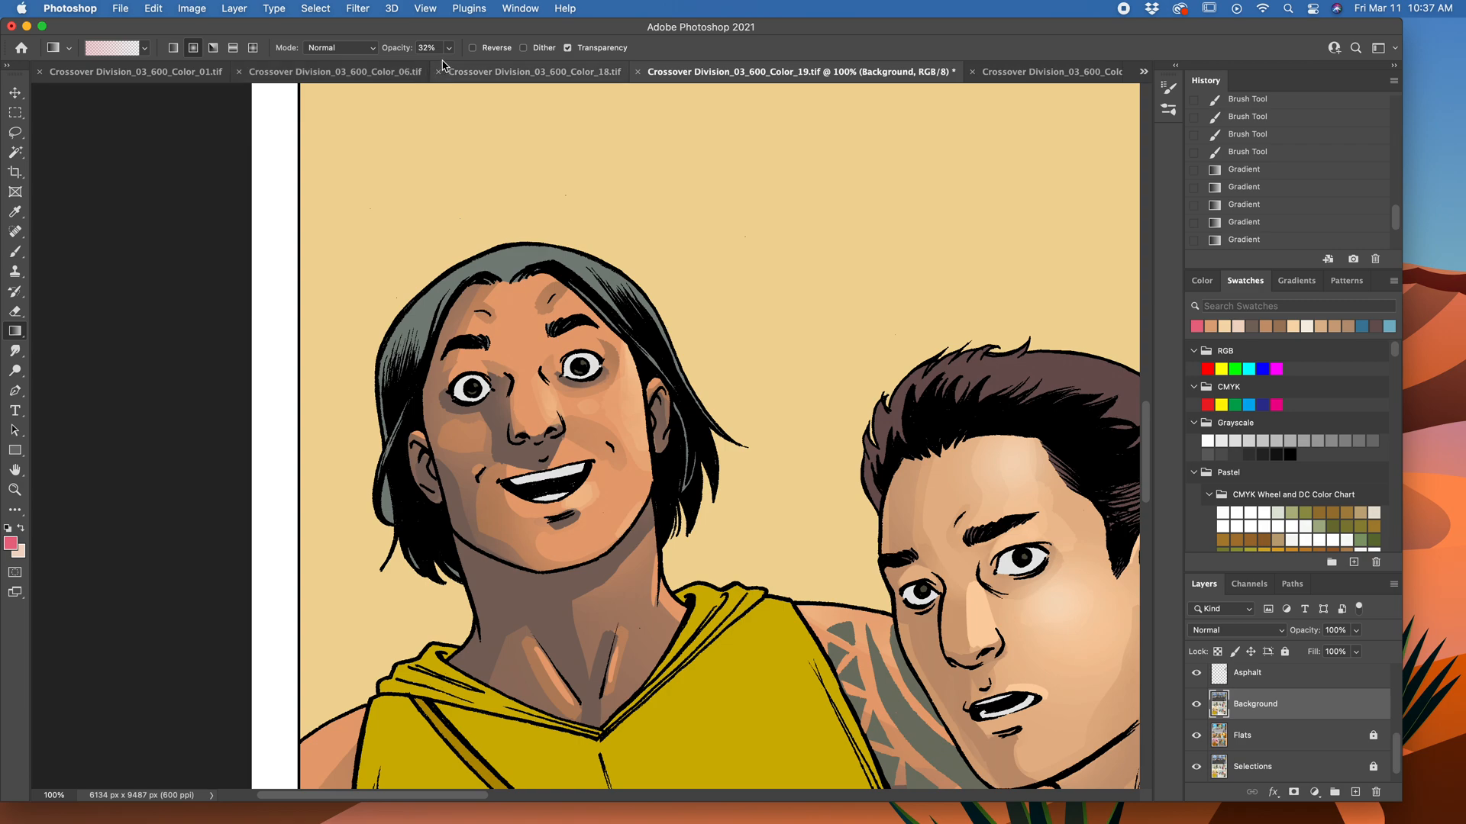
left_click(449, 47)
left_click_drag(448, 65, 435, 70)
left_click_drag(532, 402, 532, 280)
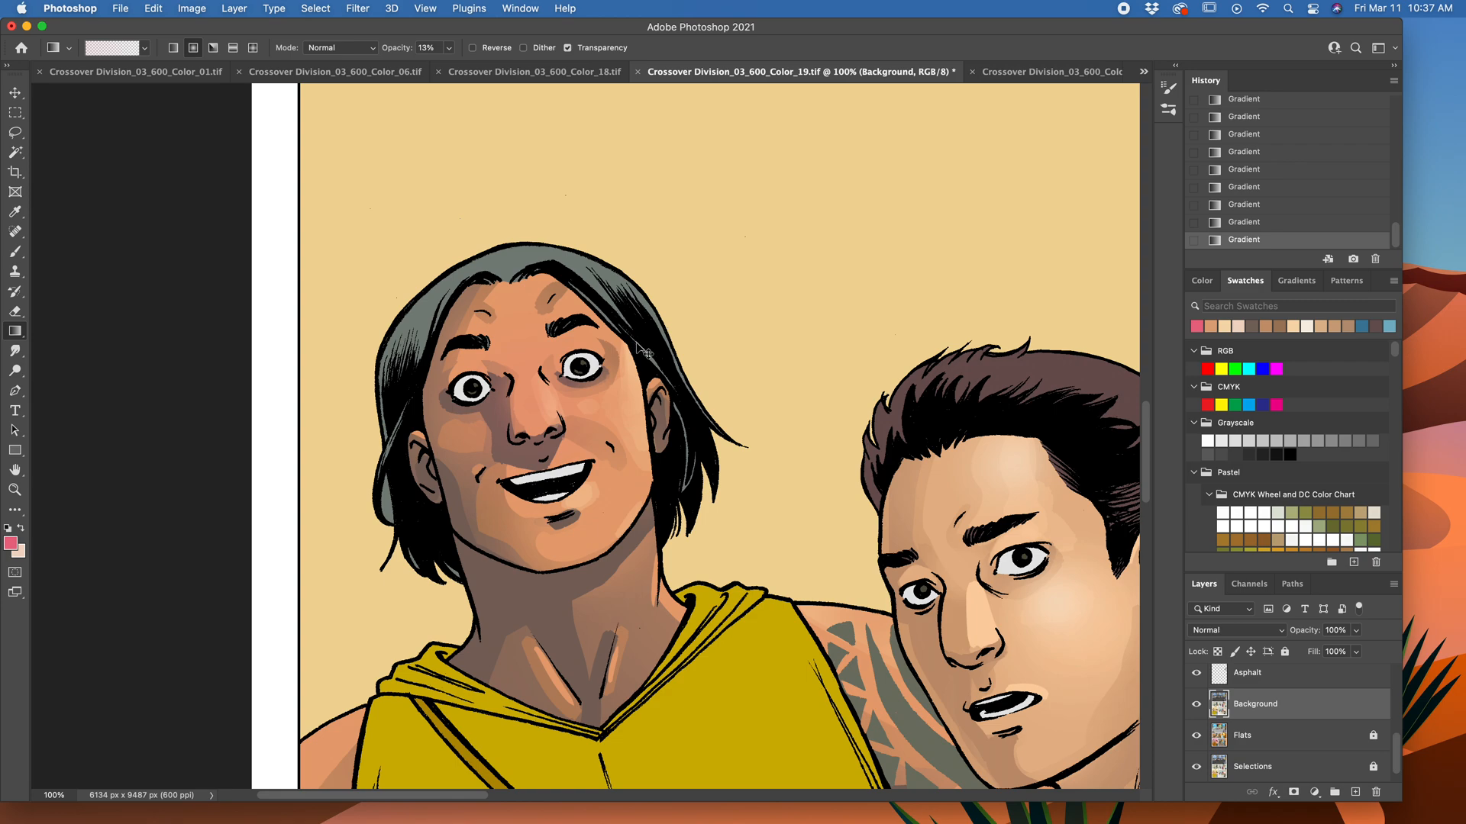
key("super+bracketleft")
left_click(1269, 221)
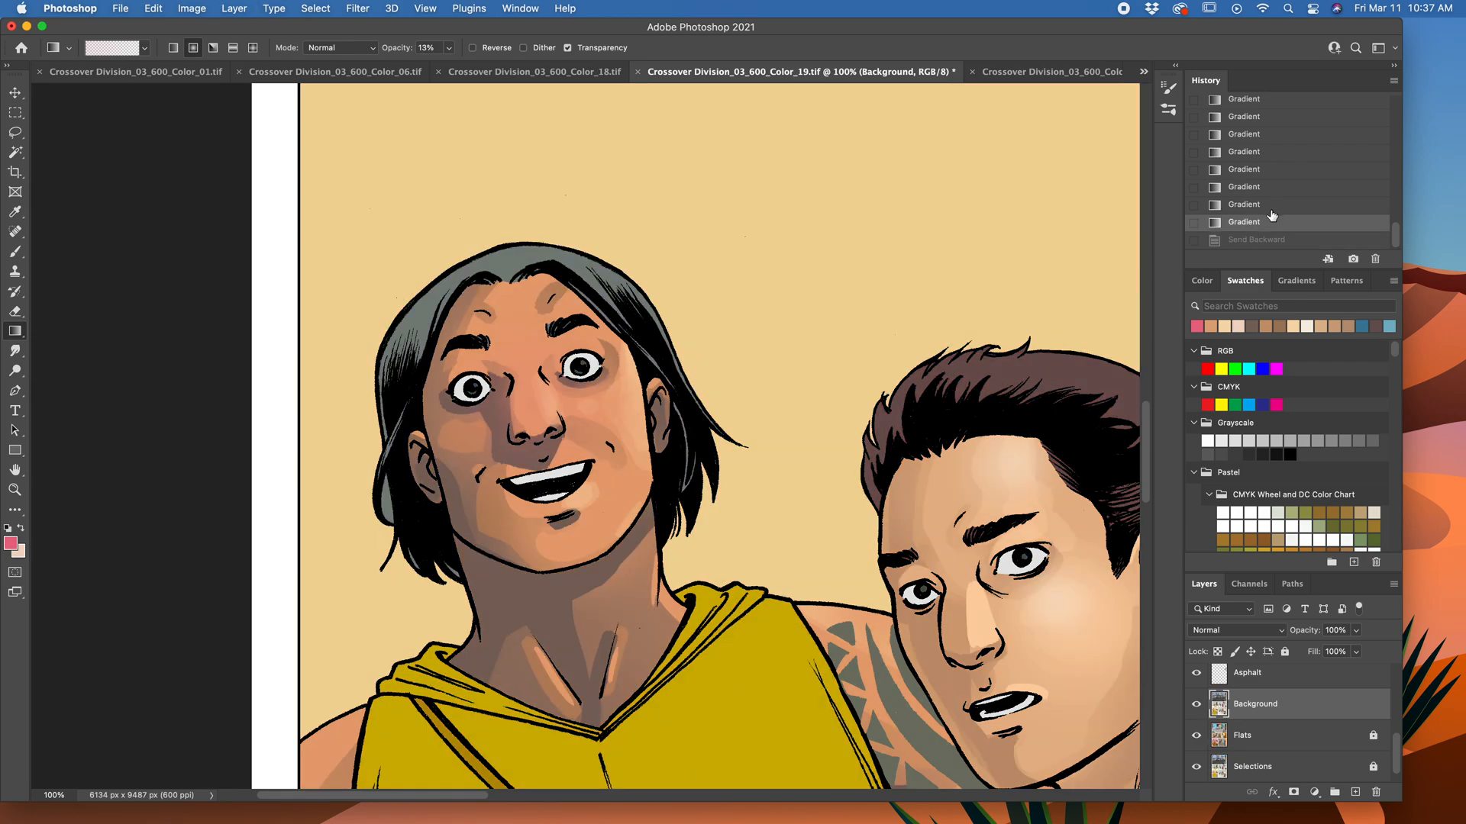
Step: Apply the faint pink-red gradient over the man's bare arm and save the file
key("super+minus")
key("super+minus")
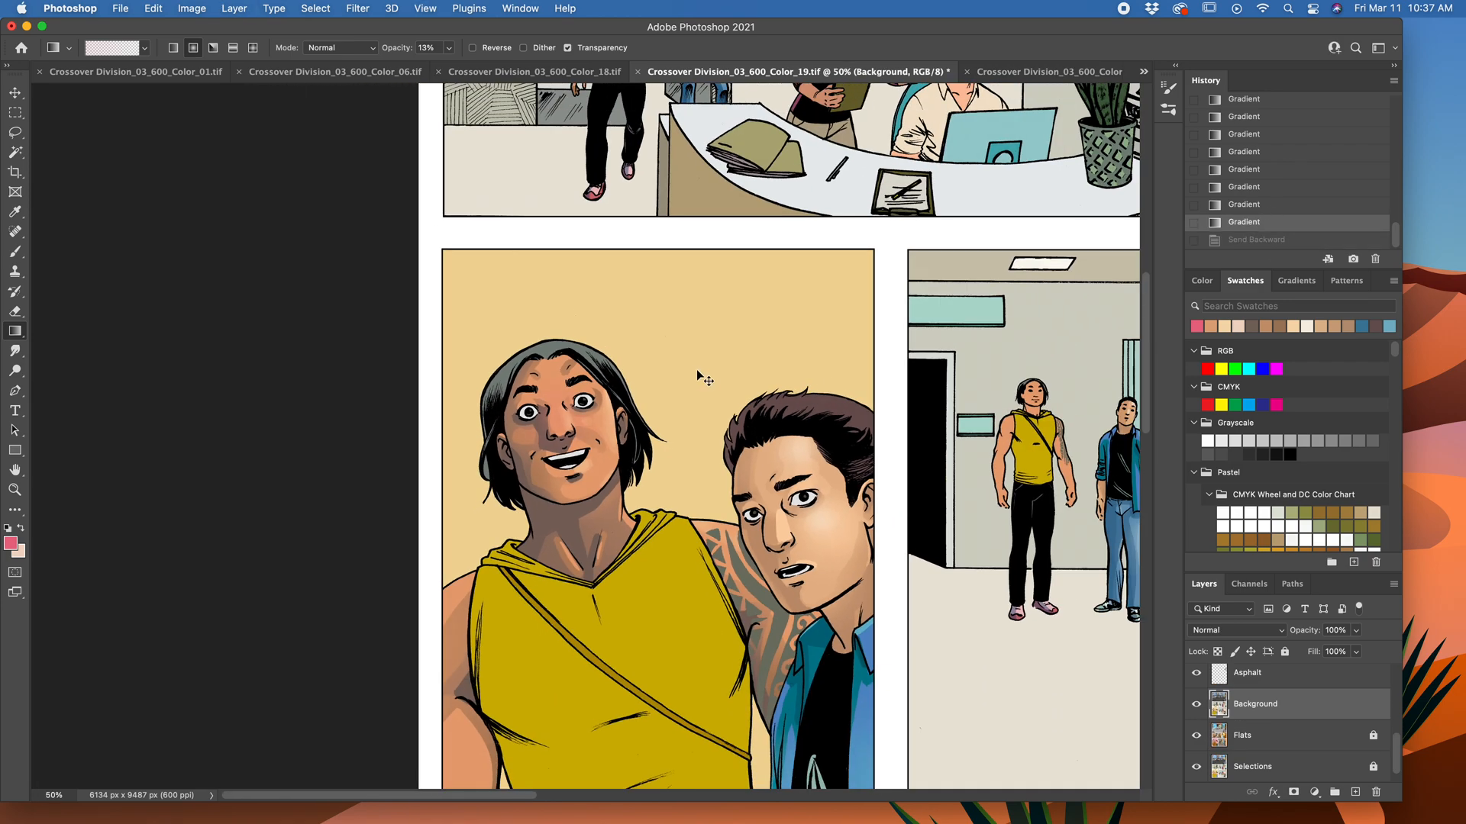
scroll(736, 494, "down", 3)
scroll(735, 495, "right", 1)
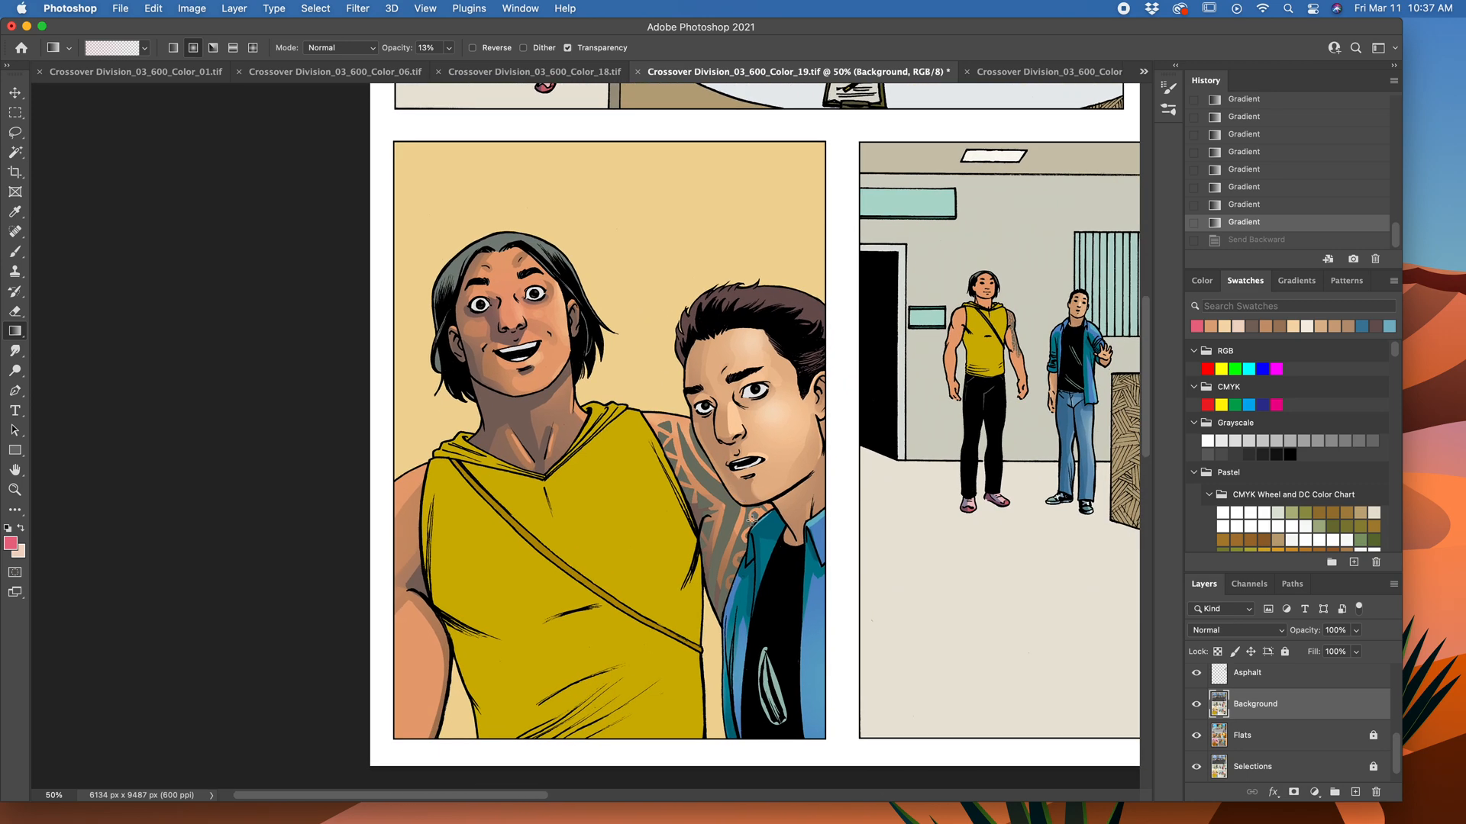
left_click_drag(752, 519, 776, 470)
left_click_drag(386, 658, 433, 606)
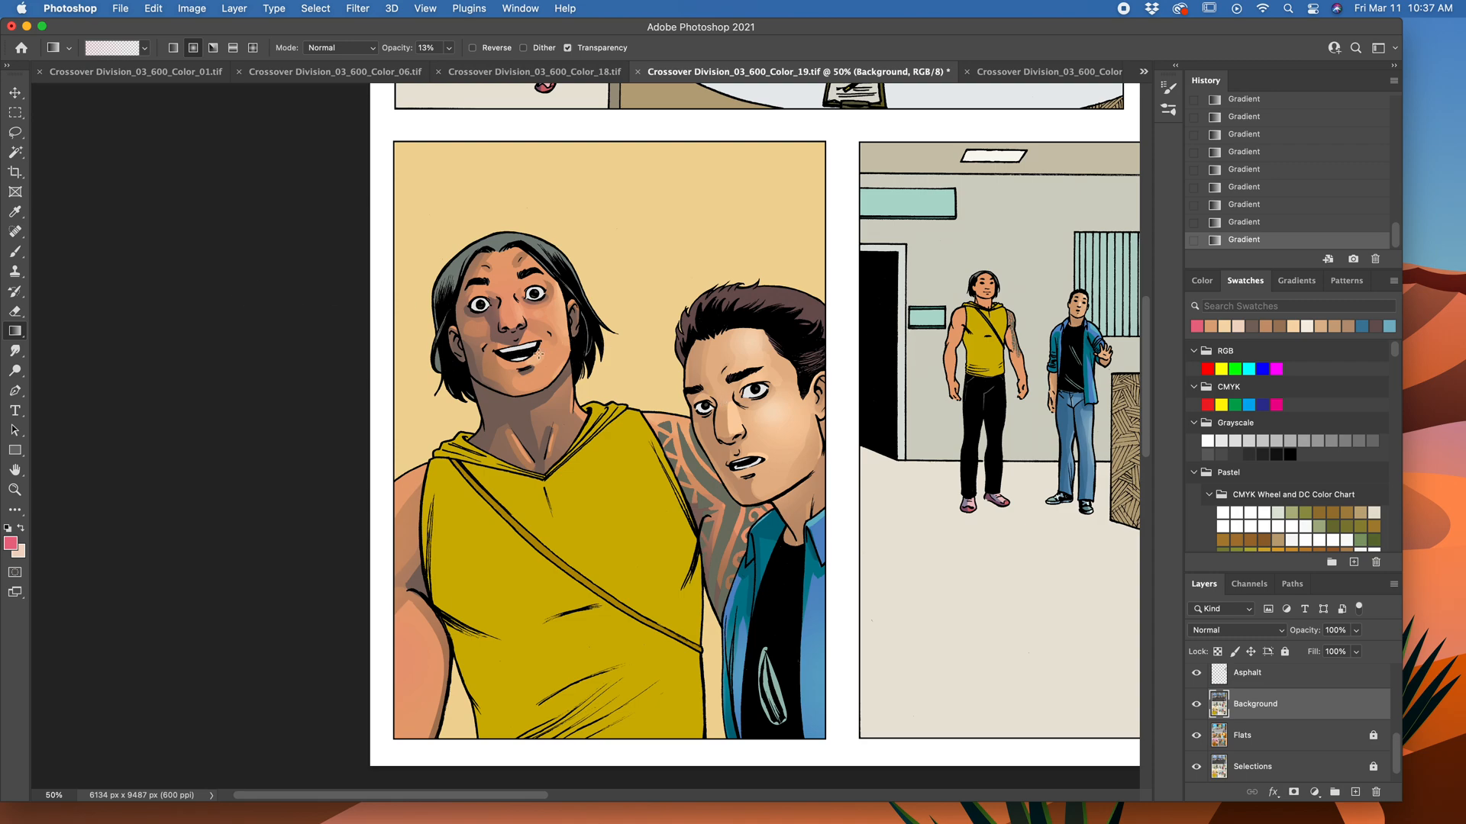
key("super+s")
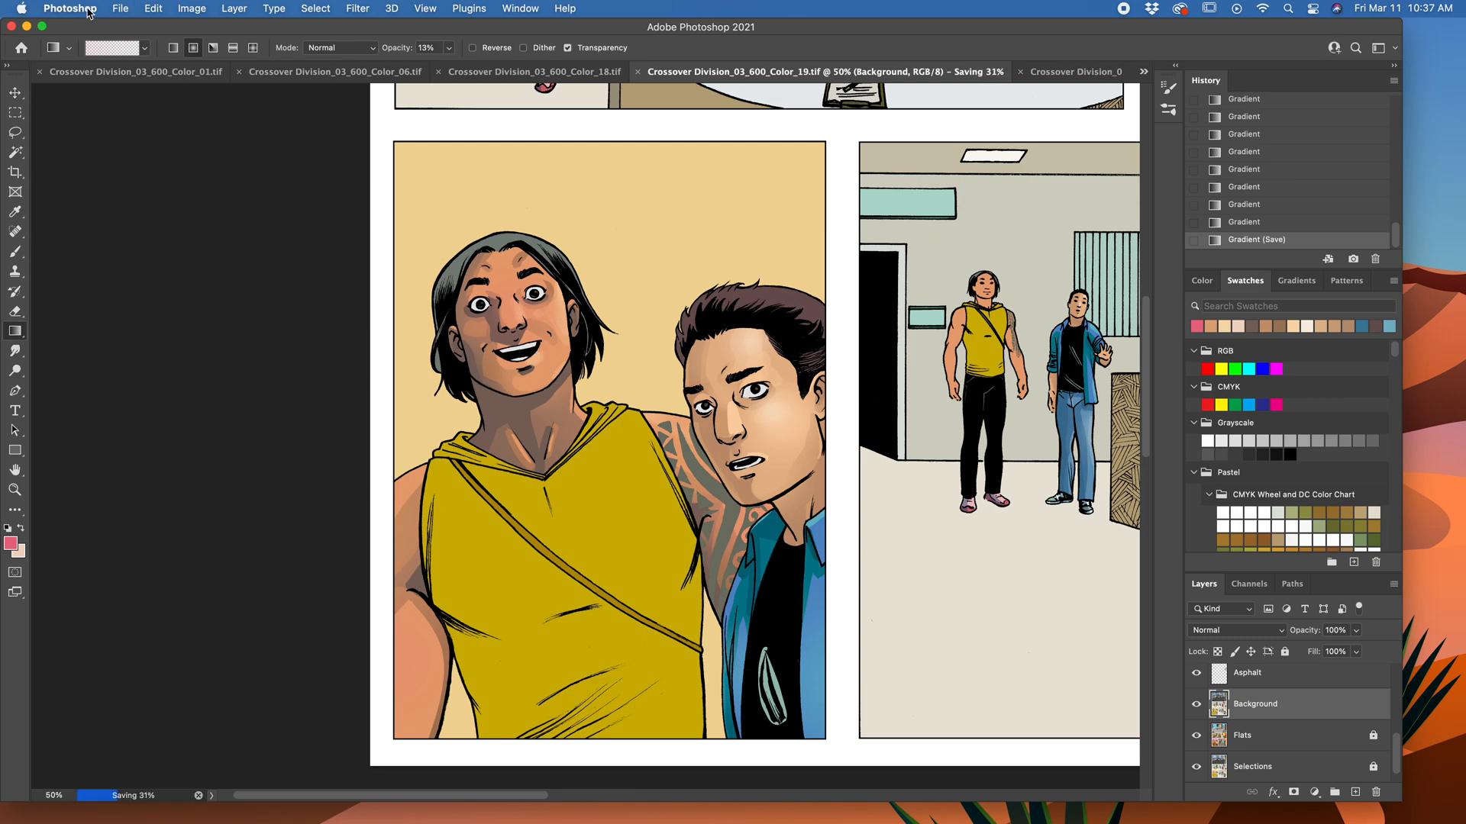